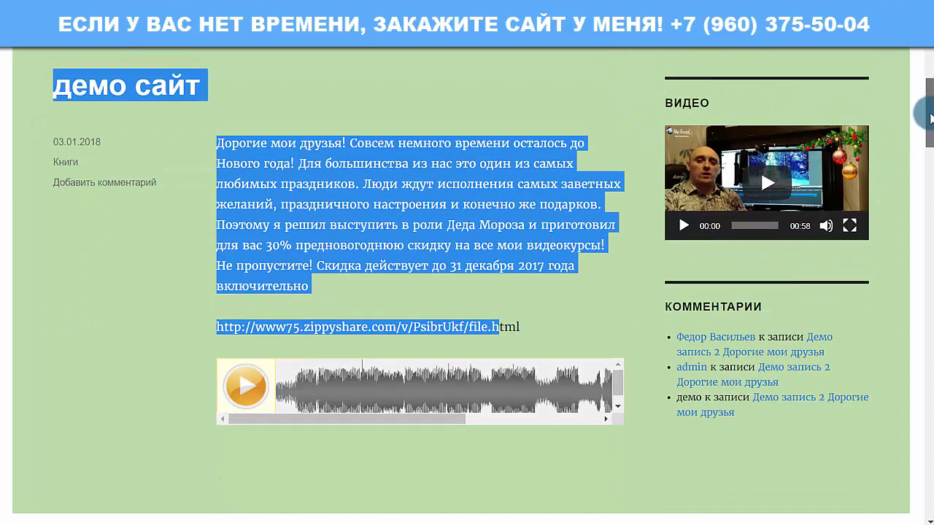
Scroll the Книги category page to bring the Комментарии sidebar widget into view
click(668, 163)
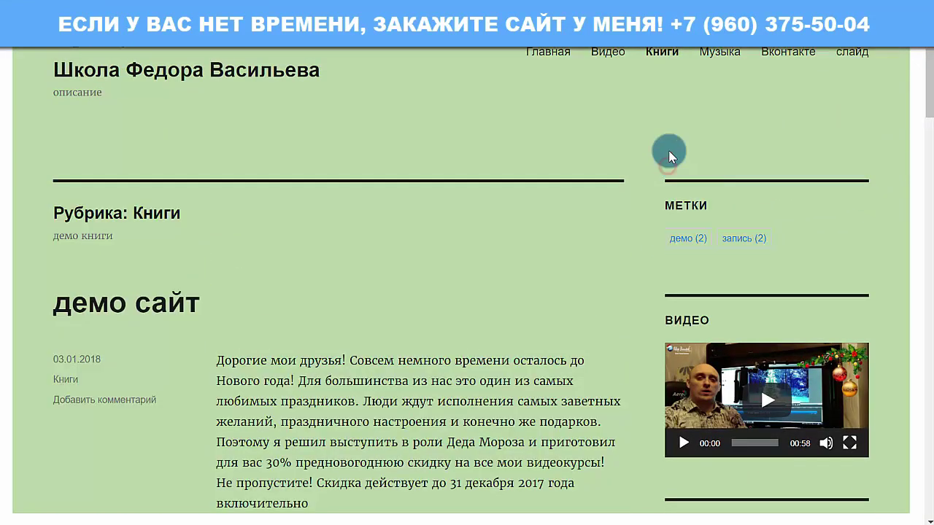
drag(926, 92, 927, 119)
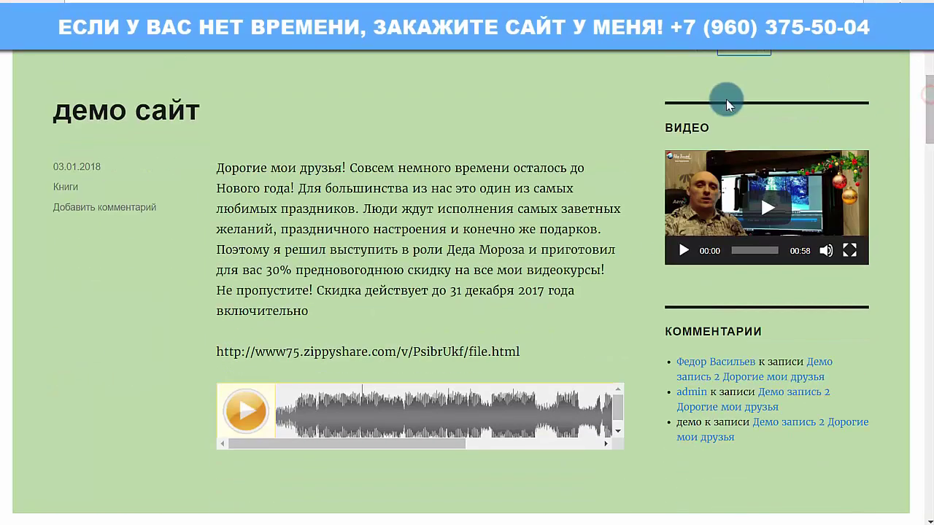
drag(813, 440, 688, 88)
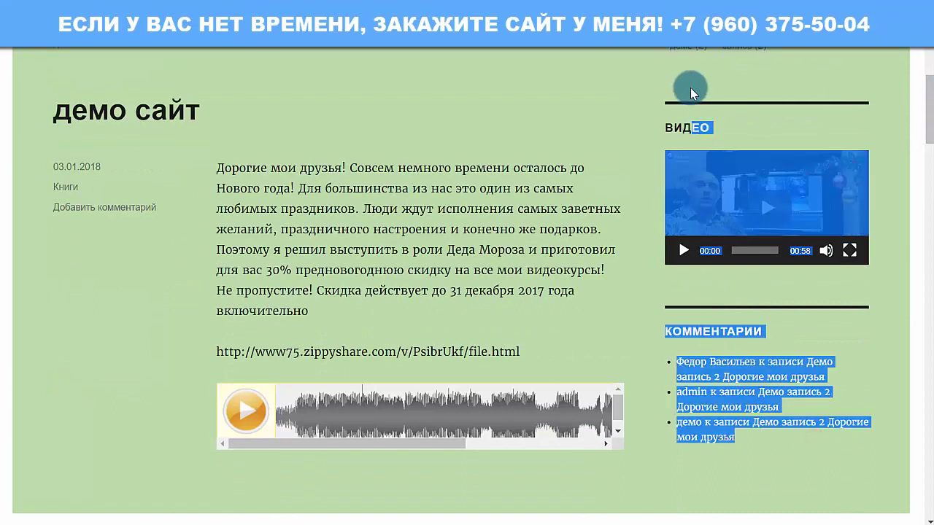
click(869, 87)
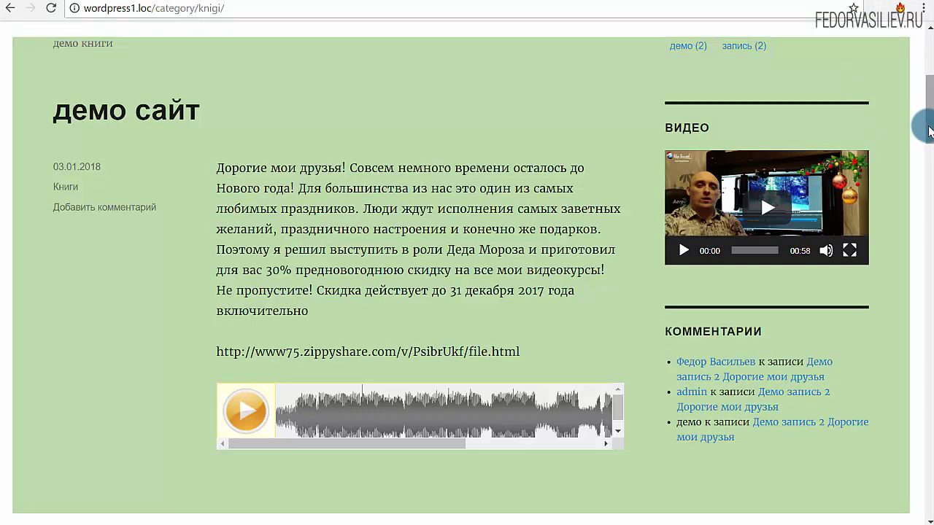
mouse_move(928, 130)
mouse_down()
mouse_move(928, 109)
mouse_move(929, 118)
mouse_up()
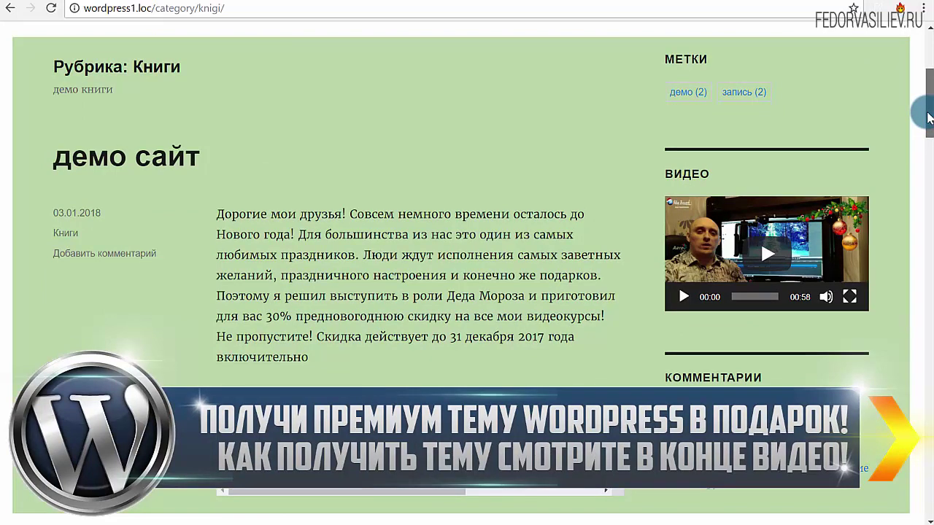
click(414, 343)
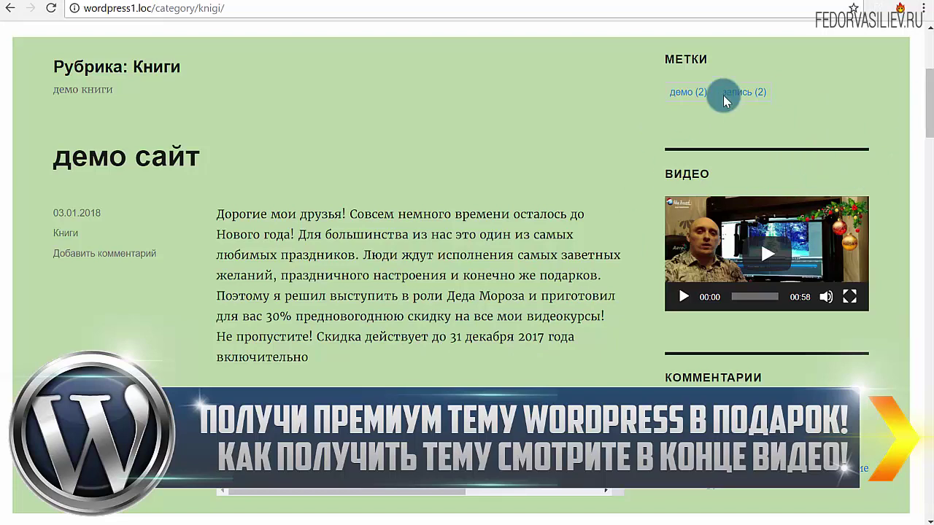
click(928, 142)
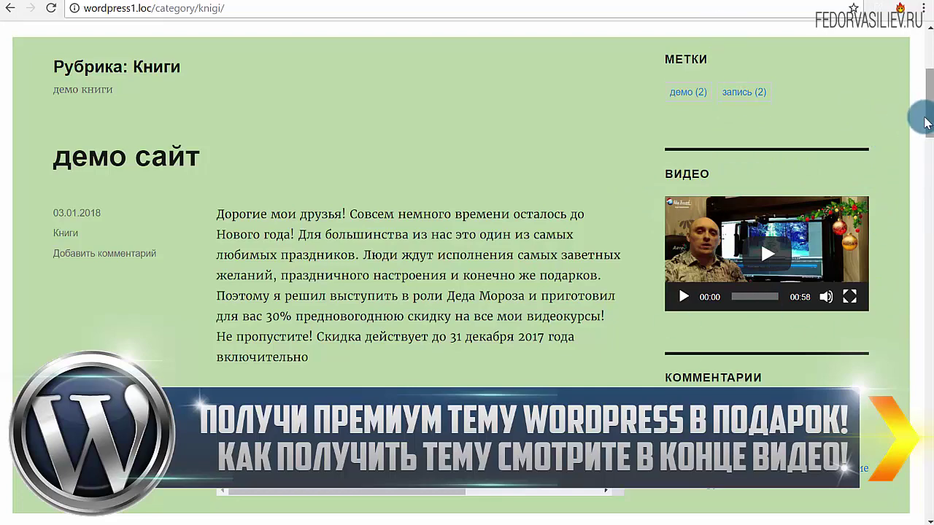
scroll(920, 99, down, 2)
scroll(920, 98, up, 2)
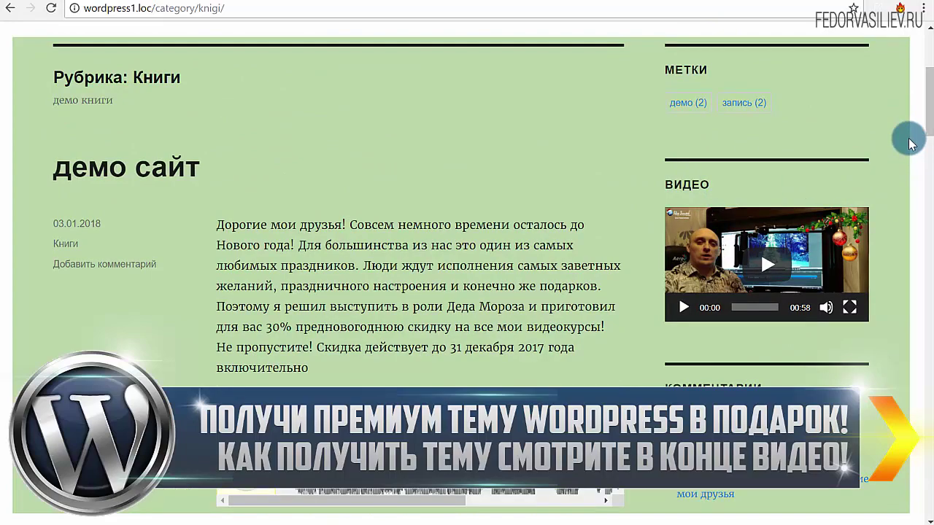
Scroll through the category page, then bring up the WordPress admin Консоль dashboard
drag(931, 102, 839, 79)
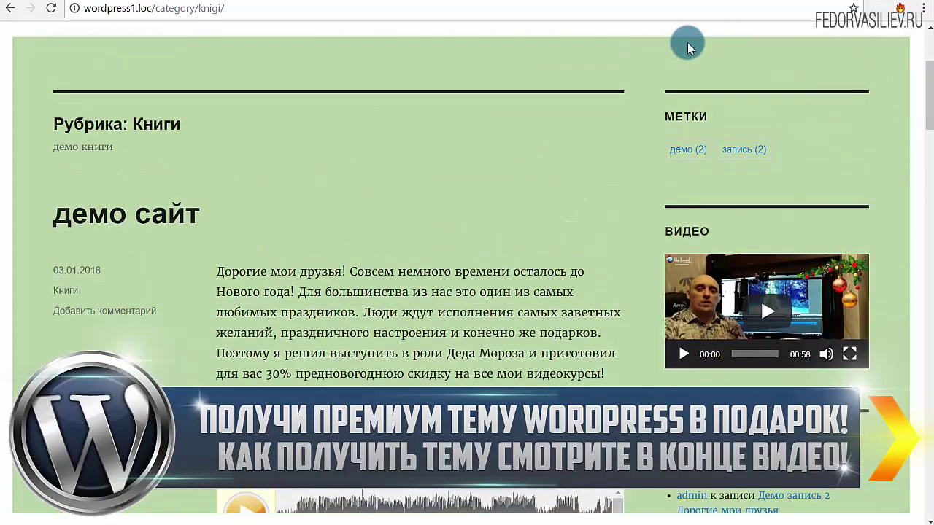
drag(928, 105, 926, 437)
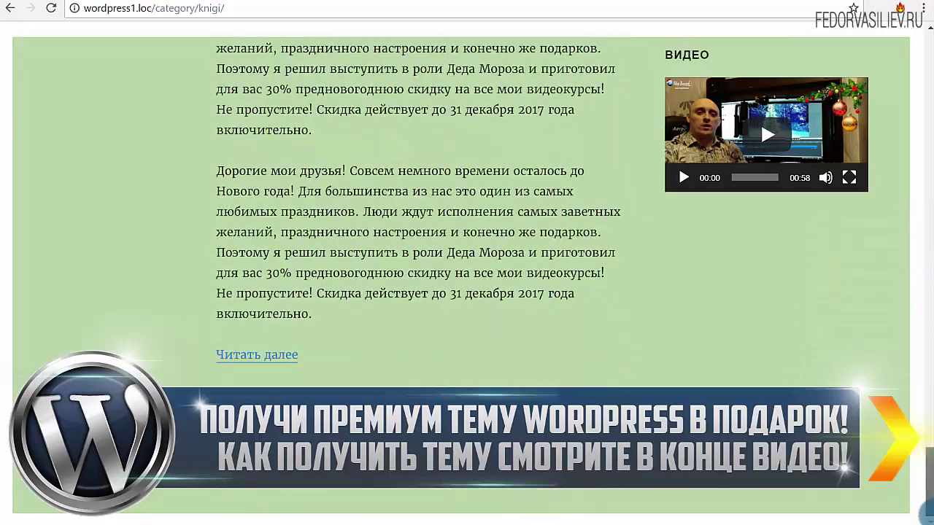
drag(927, 494, 605, 100)
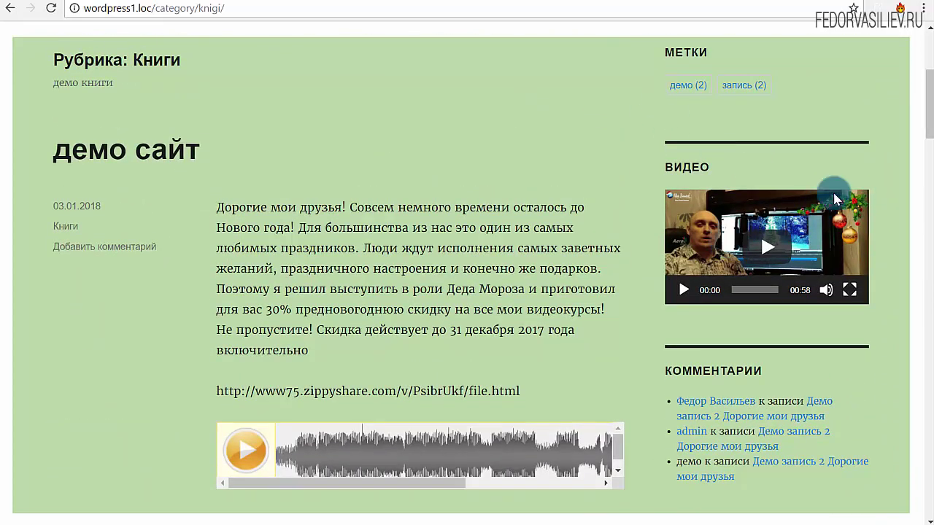
drag(925, 115, 388, 7)
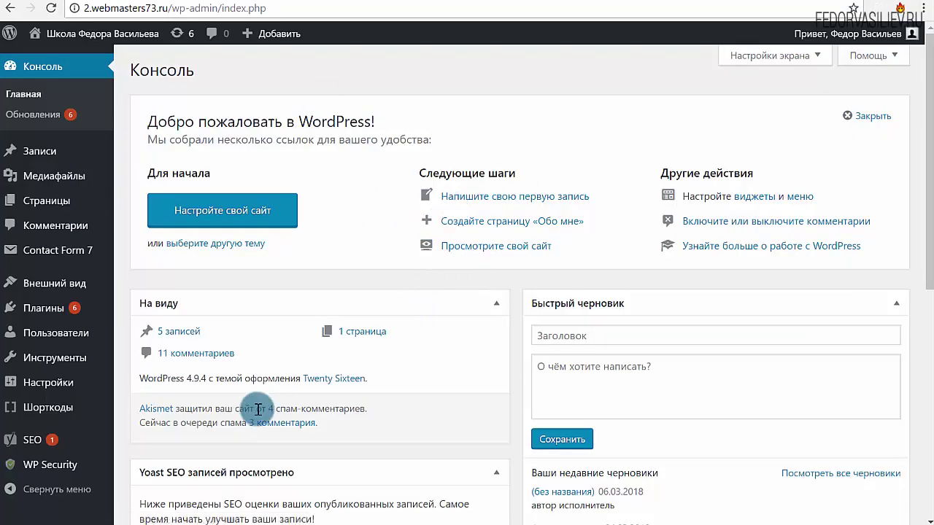
Search Add Plugins for Q2W3 Fixed Widget, then install and activate it
mouse_move(44, 315)
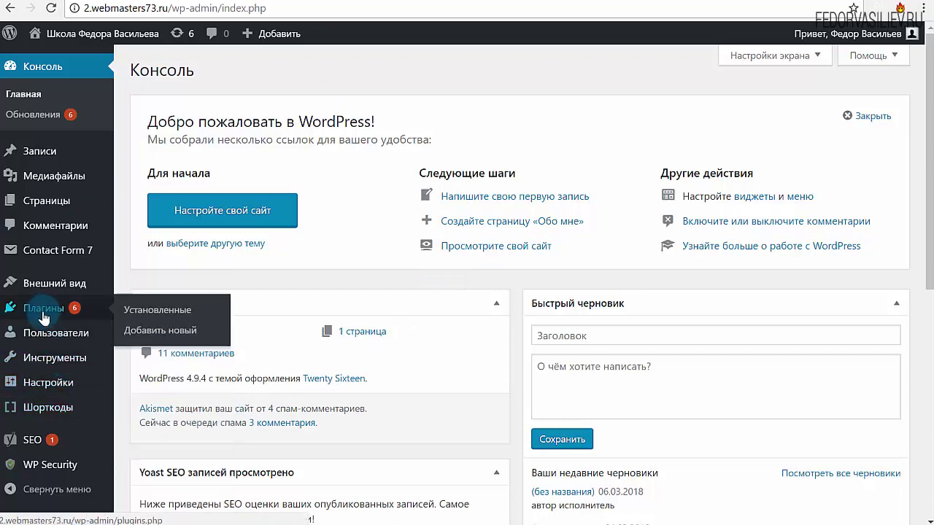
click(146, 334)
right_click(768, 110)
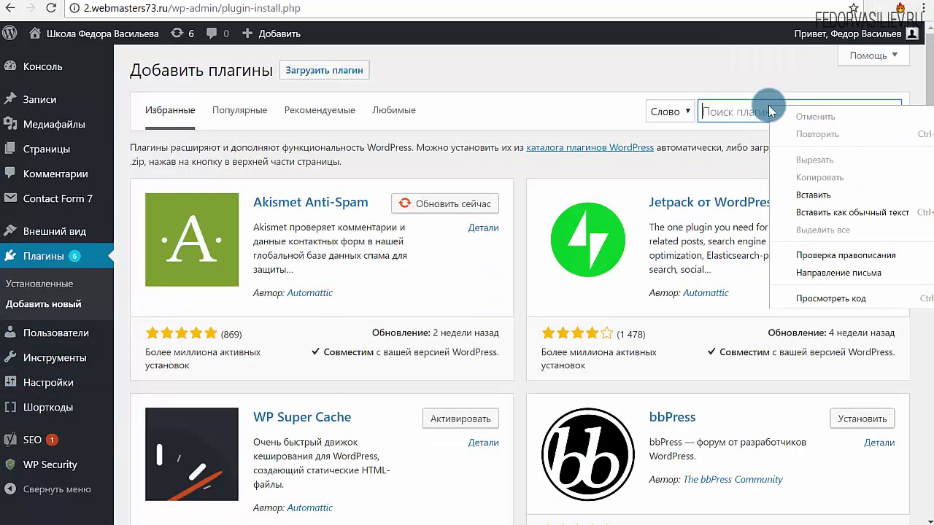
click(809, 195)
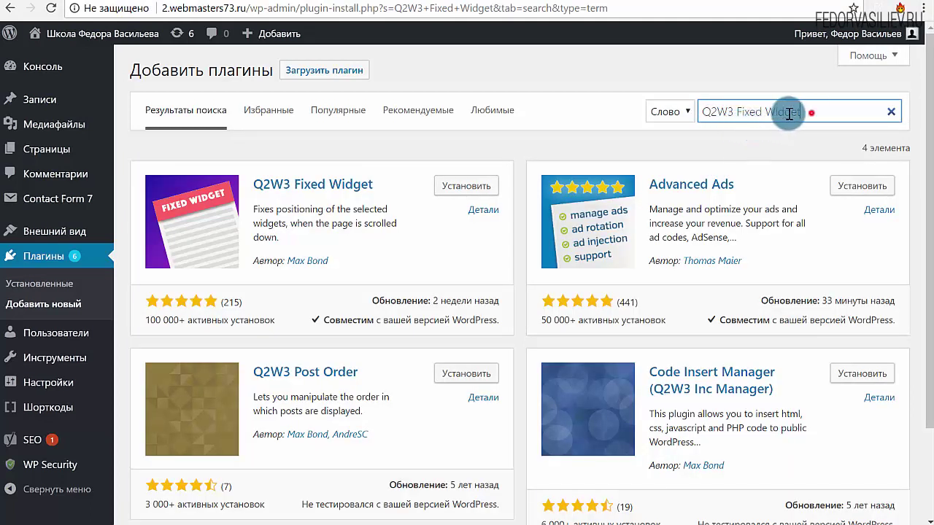
drag(789, 113, 663, 115)
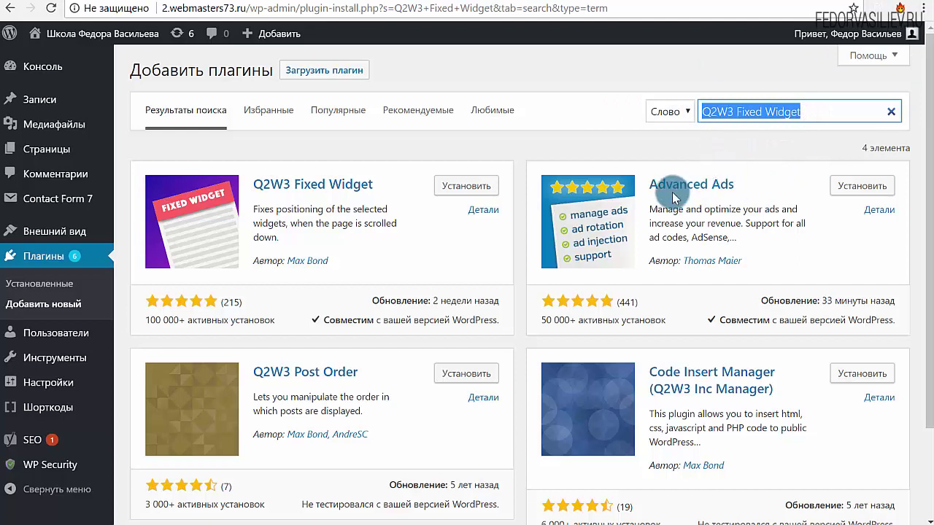
click(739, 79)
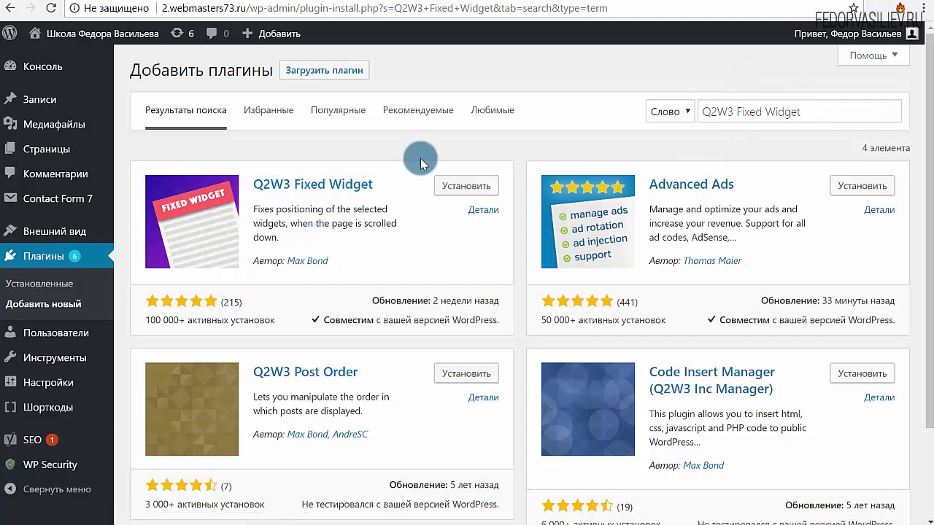
click(458, 185)
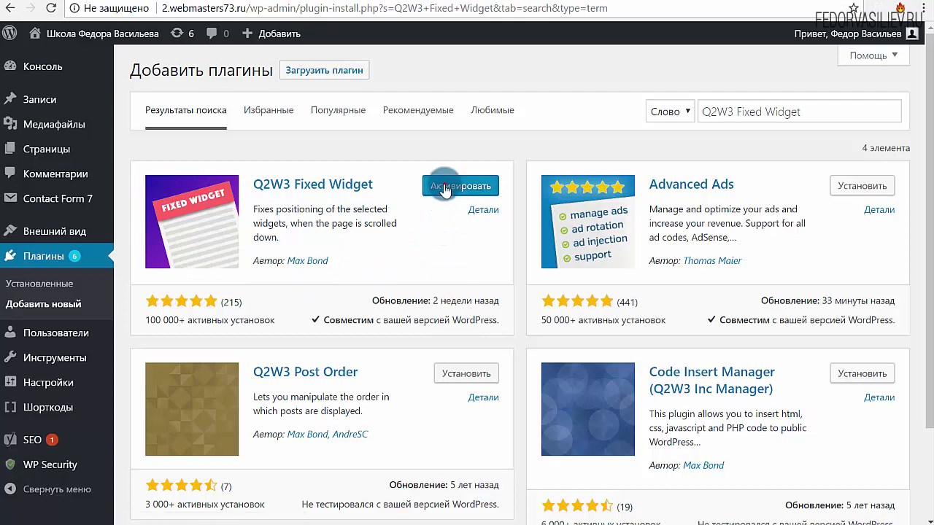
click(450, 186)
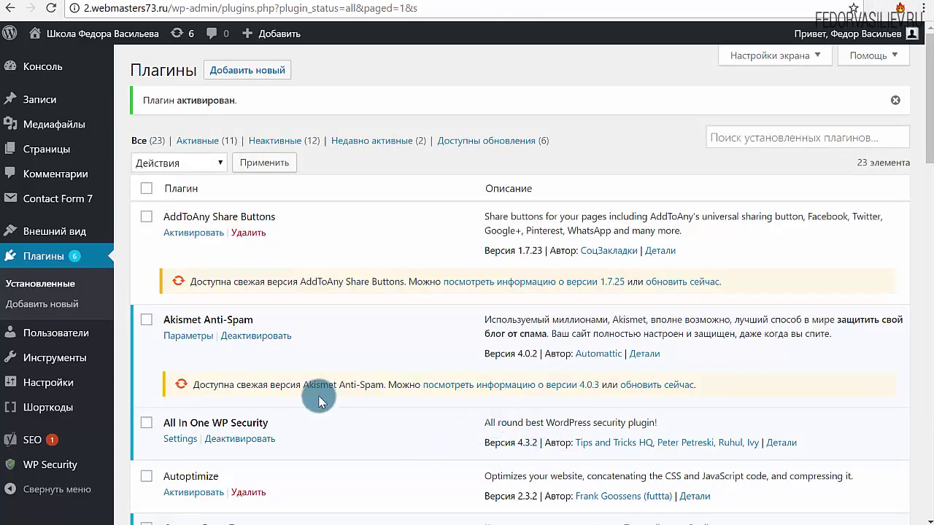
Open Фикс. Виджеты settings and read the Стоп ID and bottom-offset help text
mouse_move(59, 231)
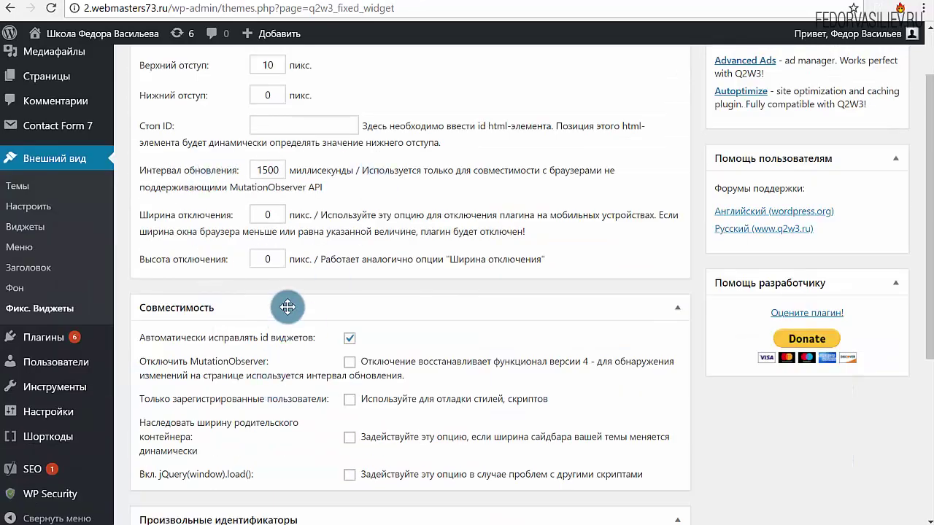
scroll(271, 301, down, 2)
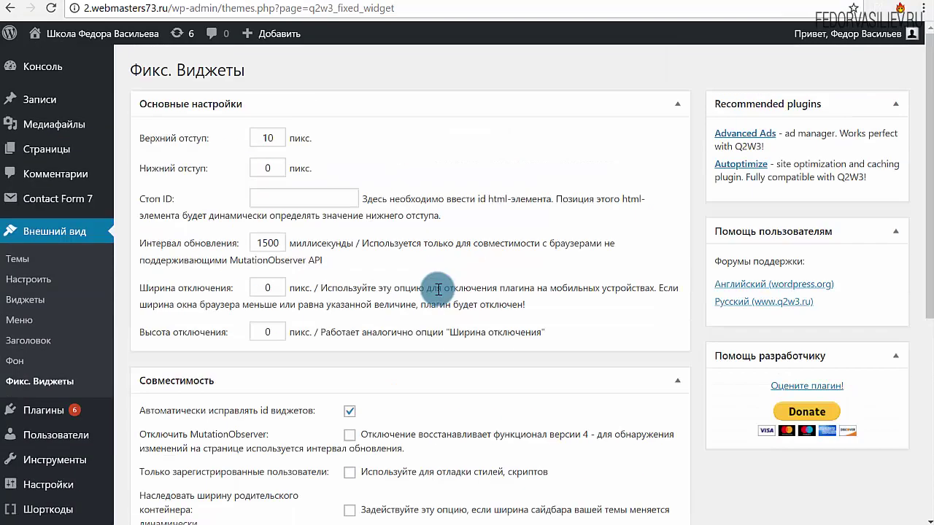
scroll(437, 289, up, 3)
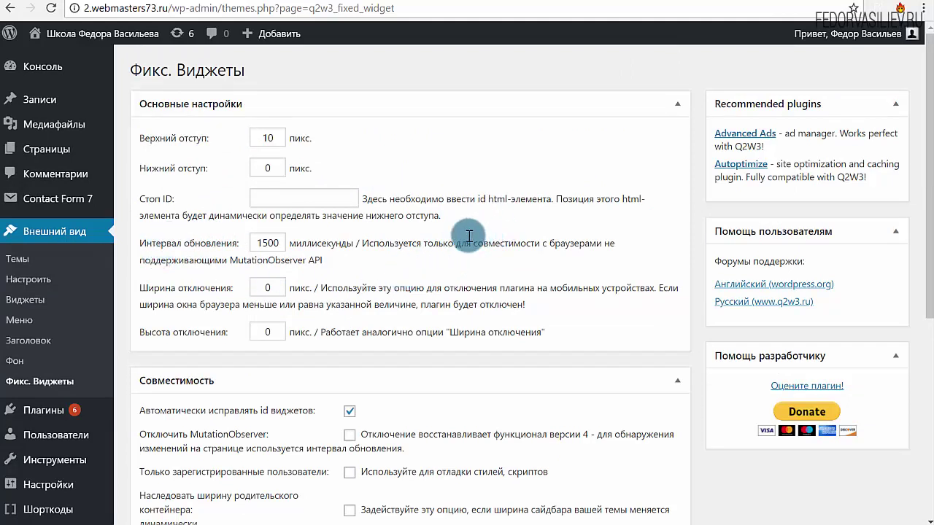
click(276, 198)
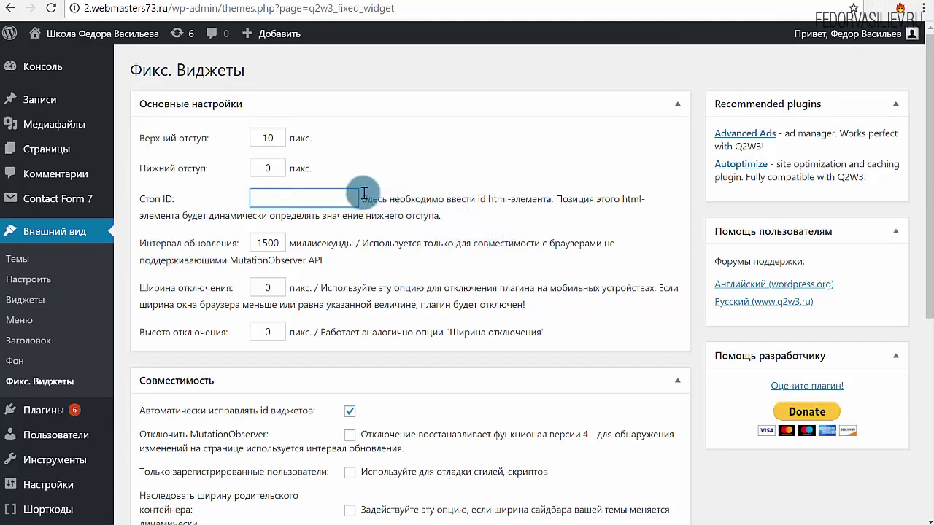
drag(369, 200, 595, 201)
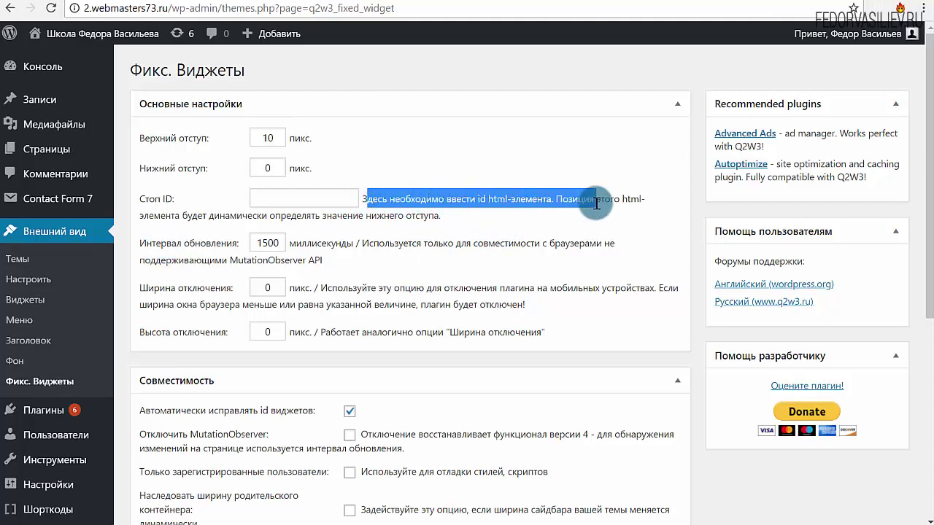
click(498, 201)
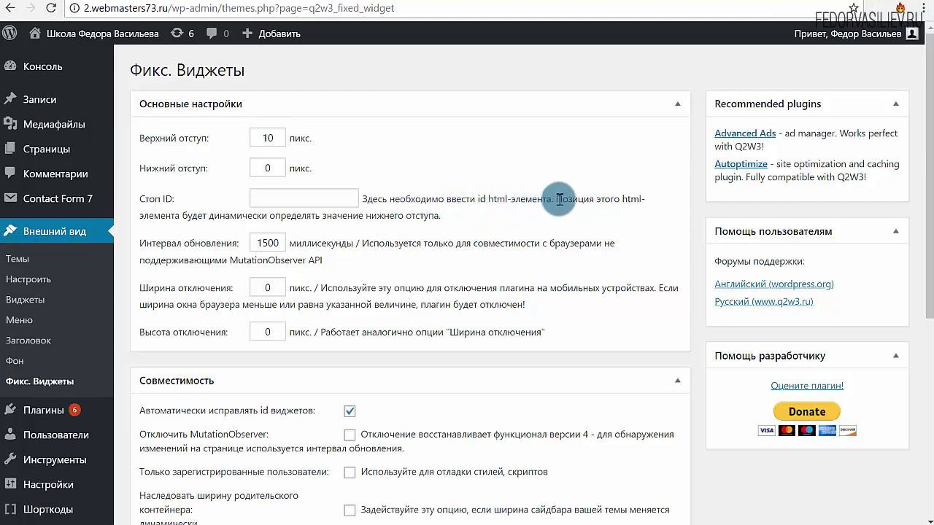
drag(559, 199, 649, 204)
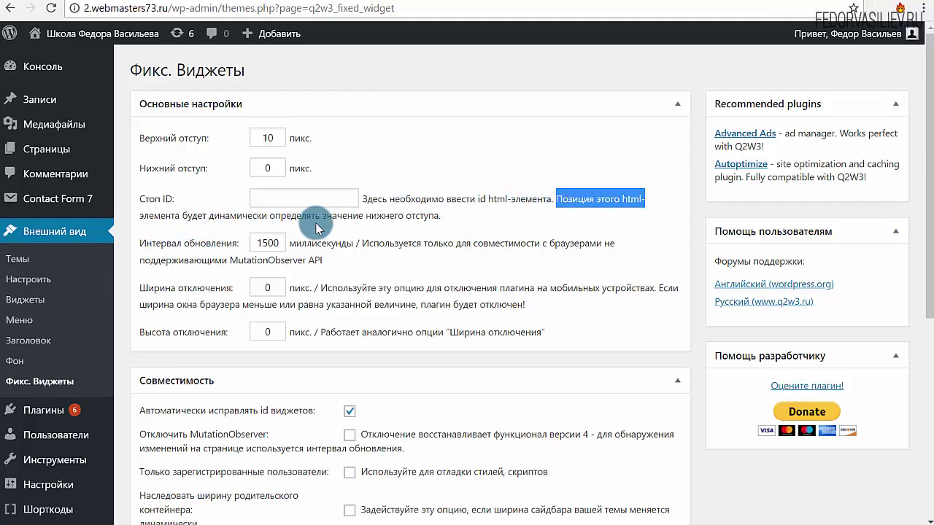
drag(385, 216, 440, 216)
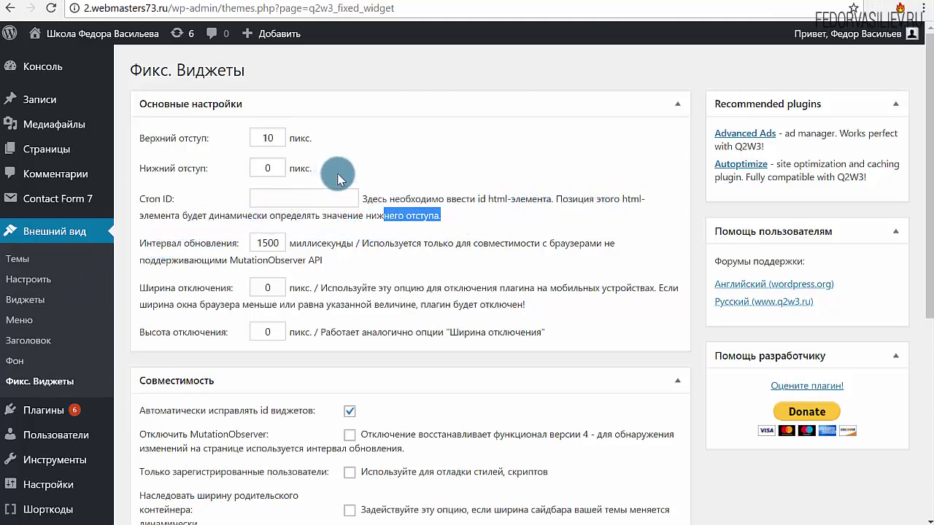
click(257, 3)
scroll(244, 146, down, 20)
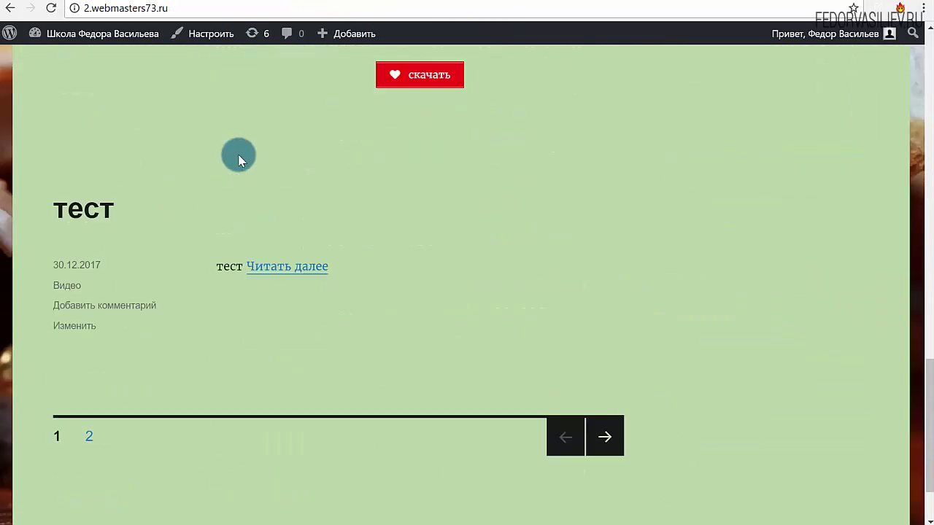
Inspect the footer's code and copy its id value colophon
scroll(238, 157, down, 2)
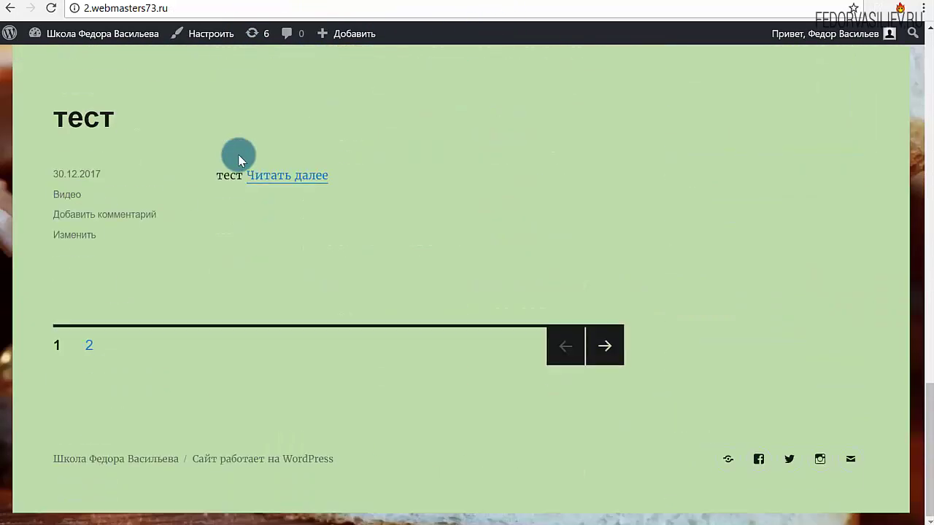
right_click(370, 460)
right_click(390, 271)
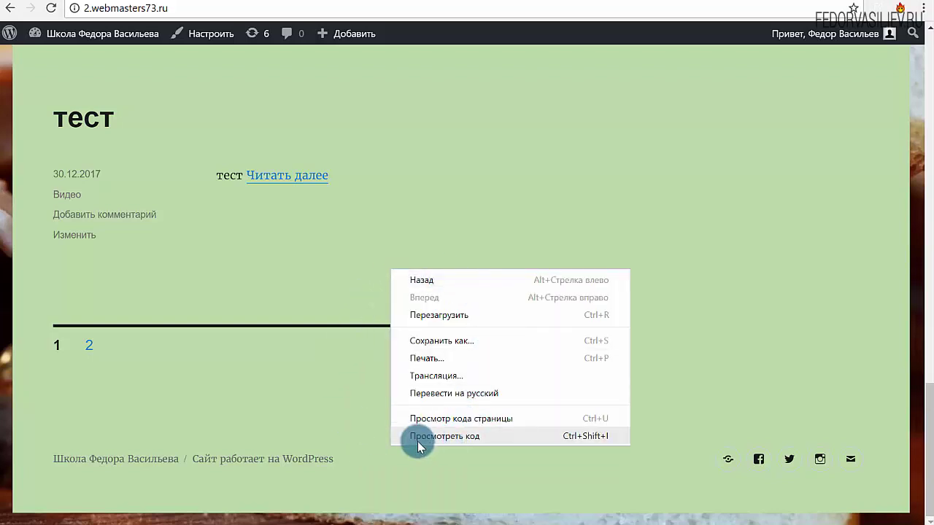
click(456, 435)
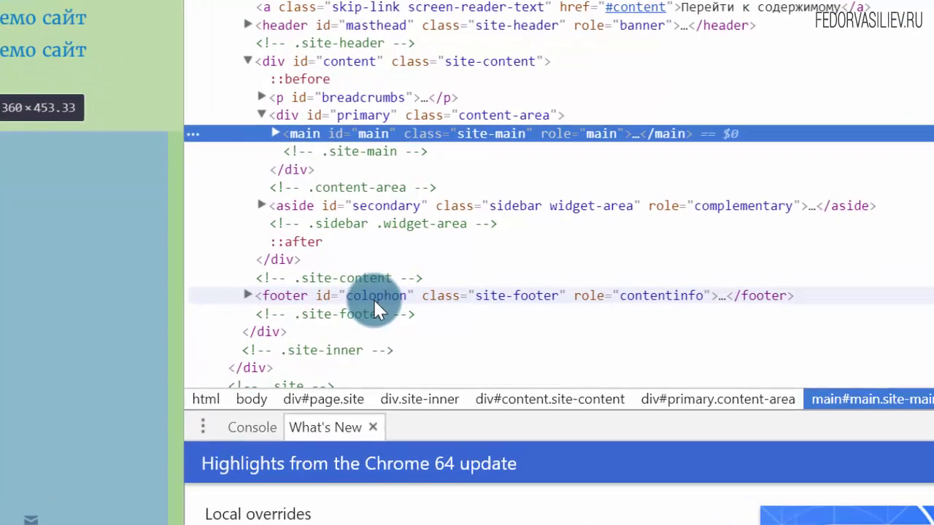
click(356, 314)
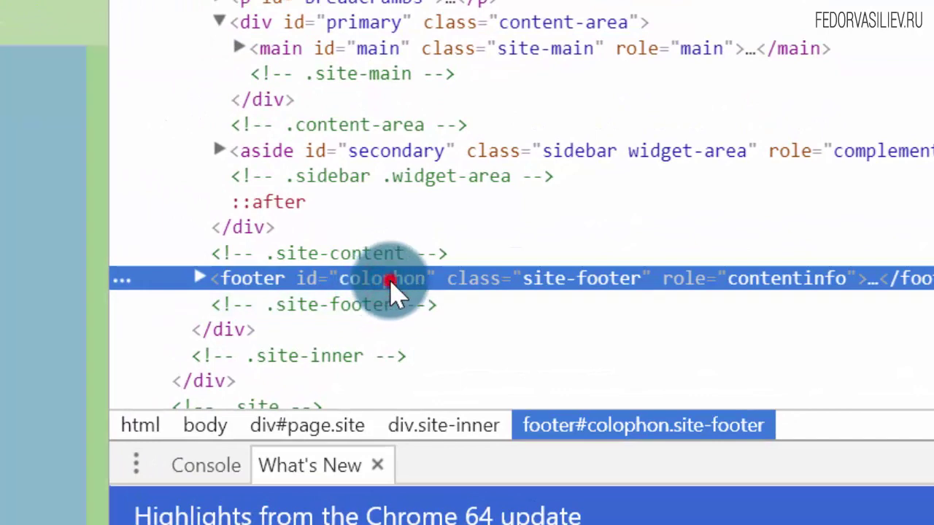
double_click(381, 279)
key(ctrl+c)
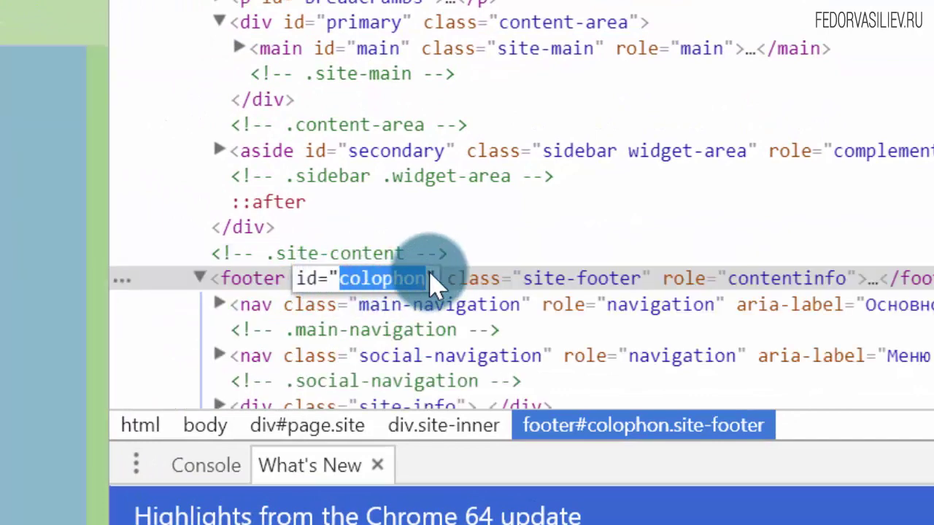
right_click(368, 278)
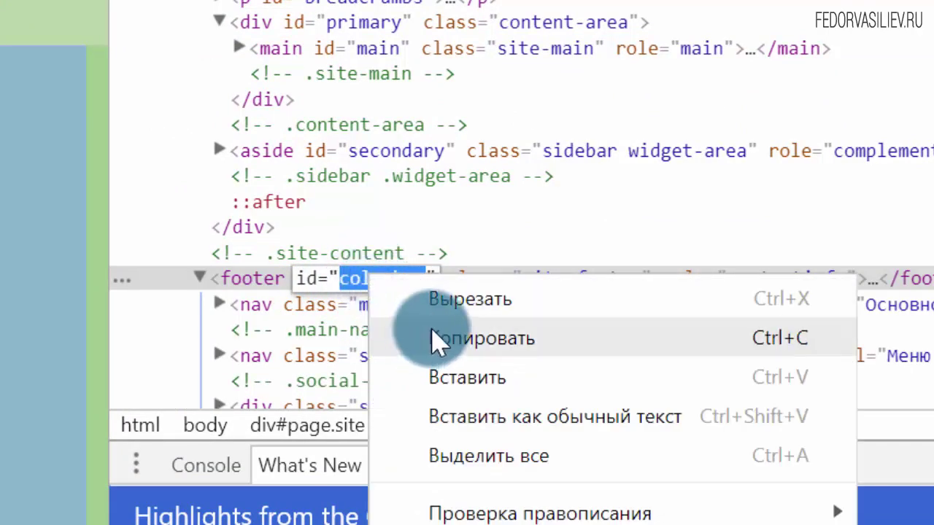
click(464, 340)
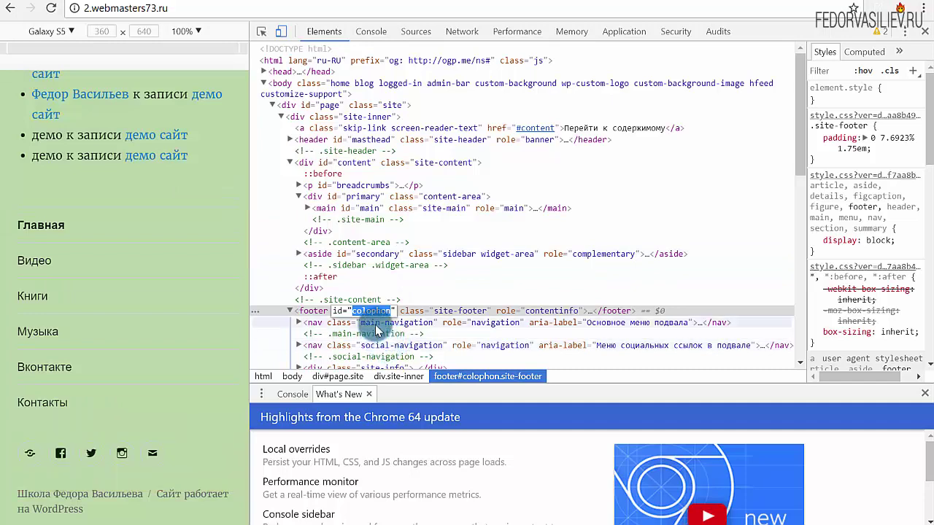
Select the footer's social-navigation class name, then close the developer tools
click(343, 347)
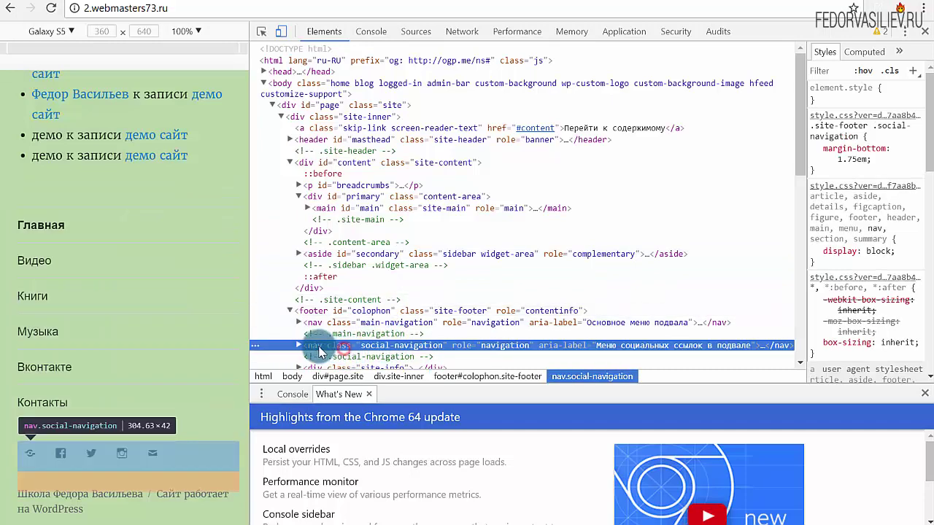
double_click(342, 348)
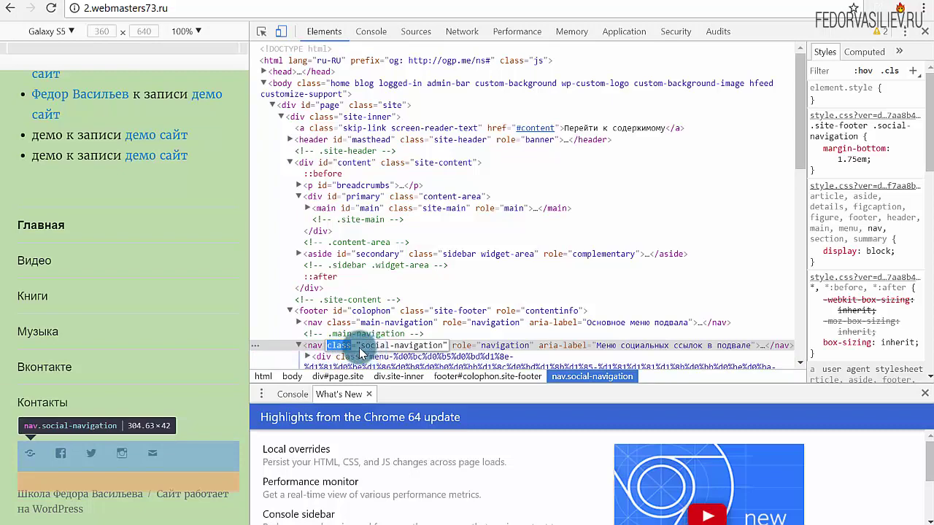
drag(398, 352, 445, 350)
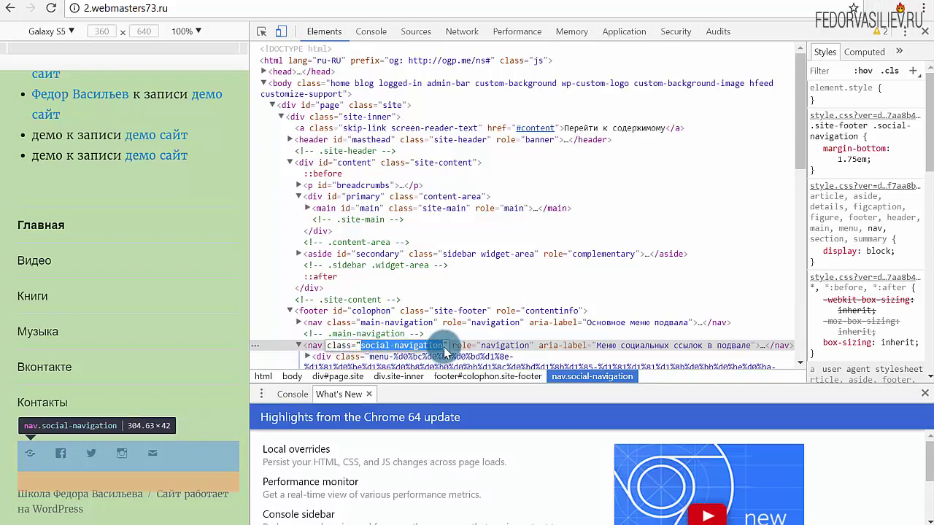
click(922, 34)
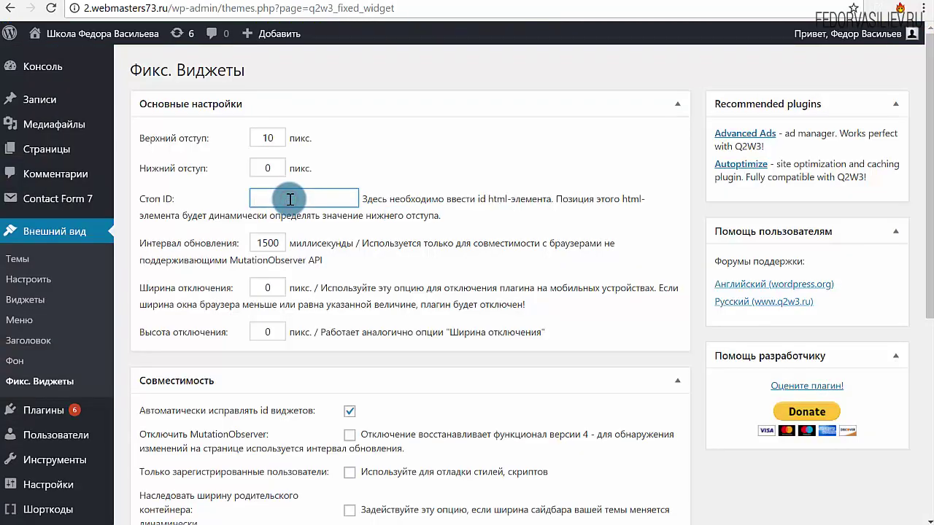
Paste colophon into the Стоп ID field and save the Fixed Widget settings
right_click(289, 199)
click(324, 302)
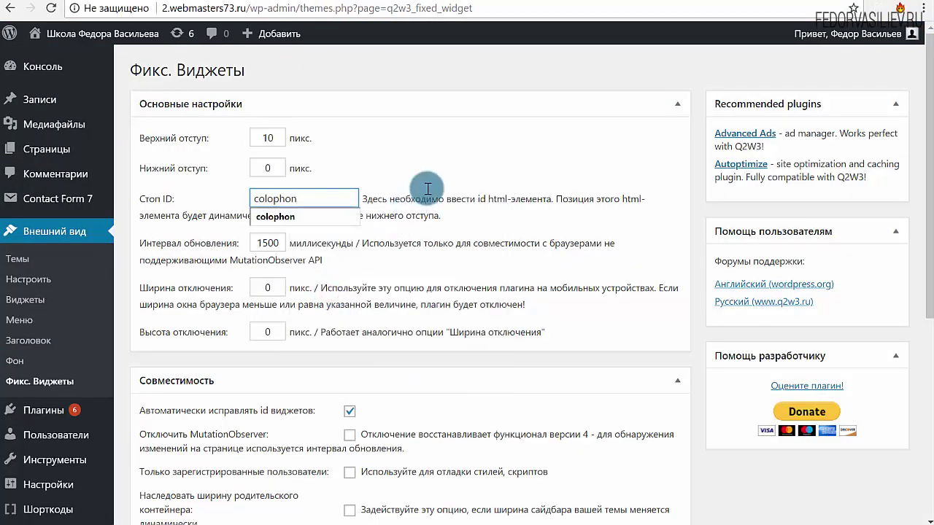
click(476, 145)
scroll(349, 236, down, 5)
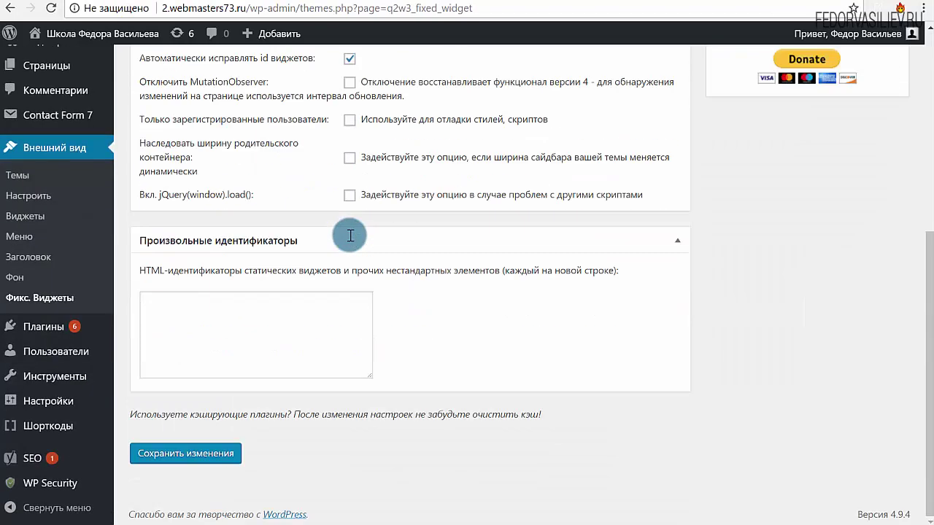
click(182, 465)
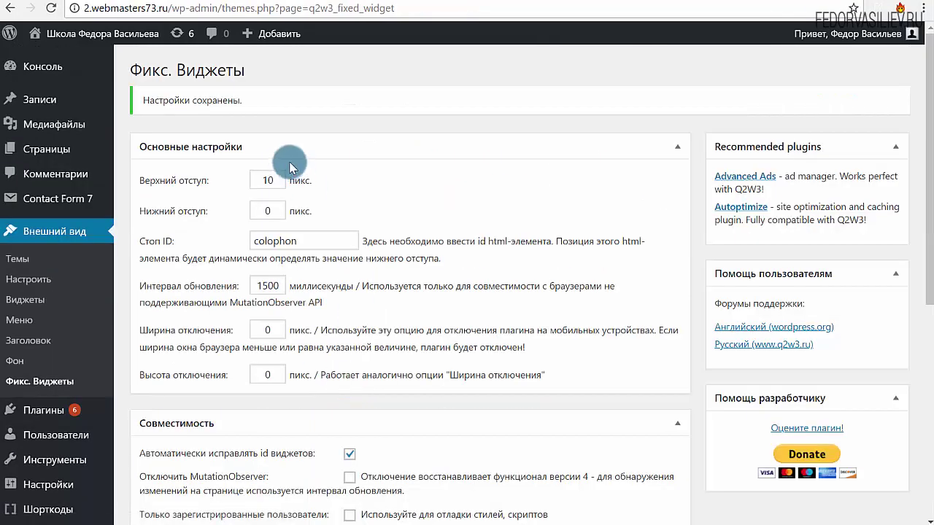
Switch to the site's front page and scroll down it
click(266, 0)
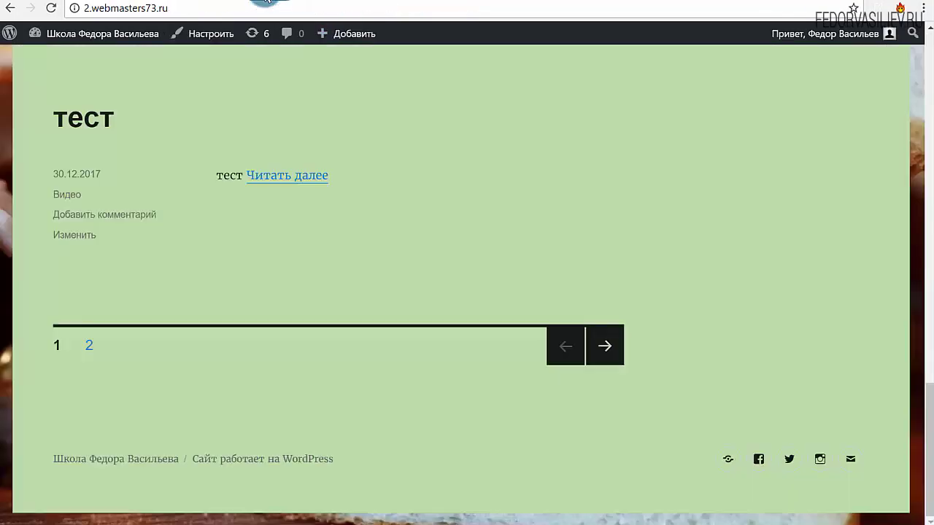
scroll(452, 307, up, 20)
scroll(761, 308, down, 5)
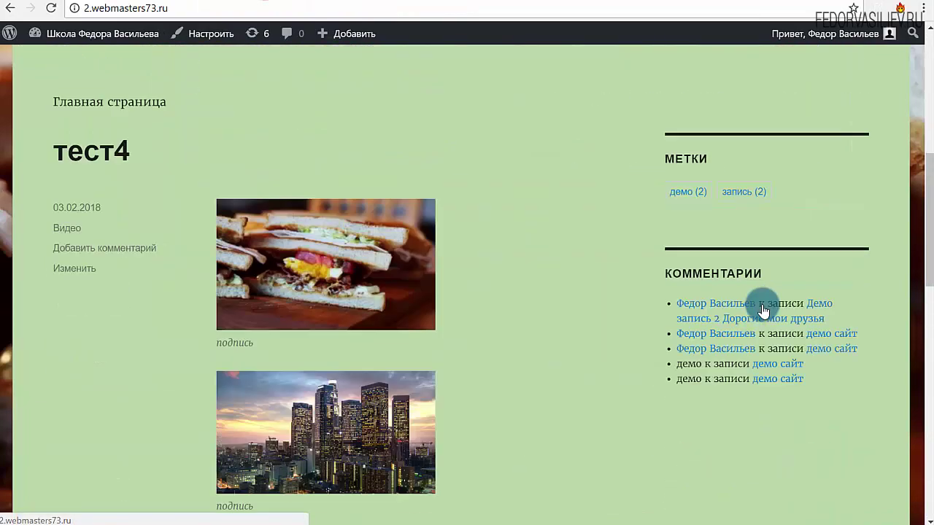
scroll(763, 304, down, 3)
Scroll the front page up and down to check the sidebar, then return to Виджеты
scroll(761, 302, up, 3)
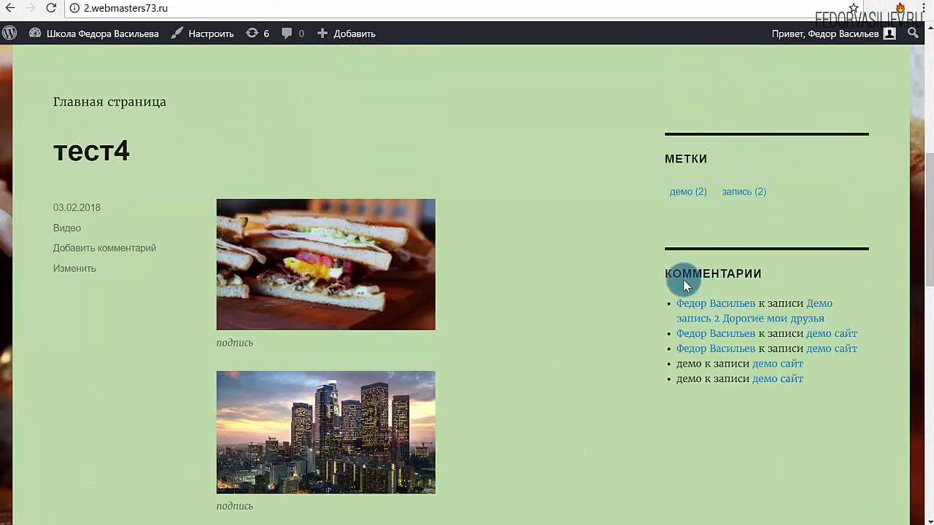
scroll(928, 192, down, 5)
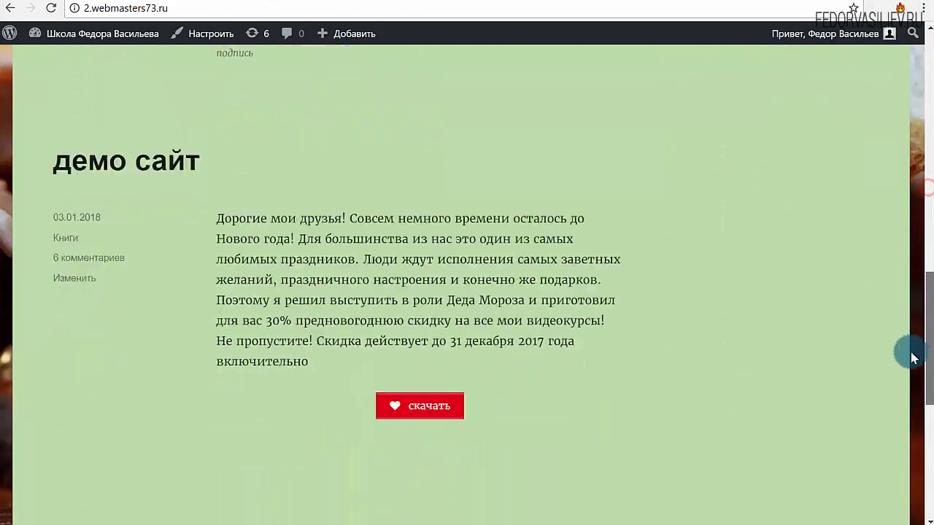
scroll(919, 354, up, 5)
scroll(923, 336, down, 10)
scroll(911, 225, up, 10)
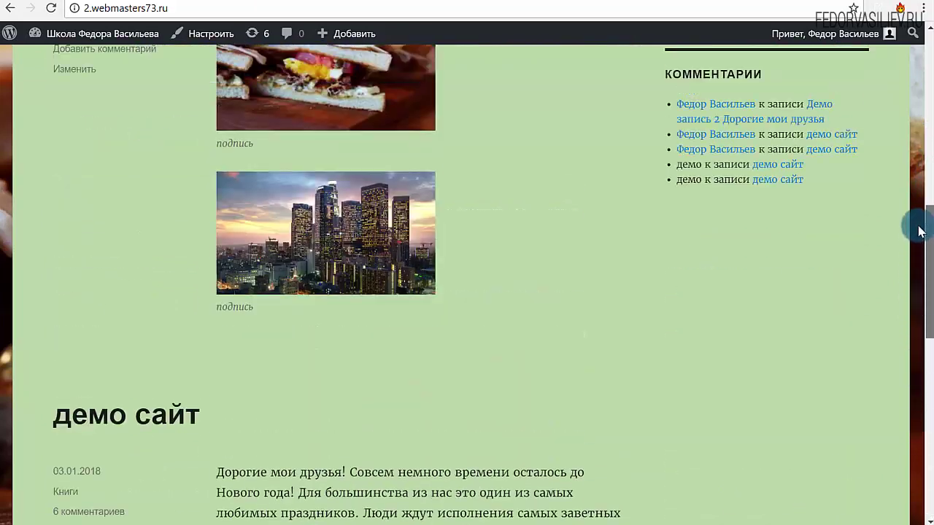
click(219, 3)
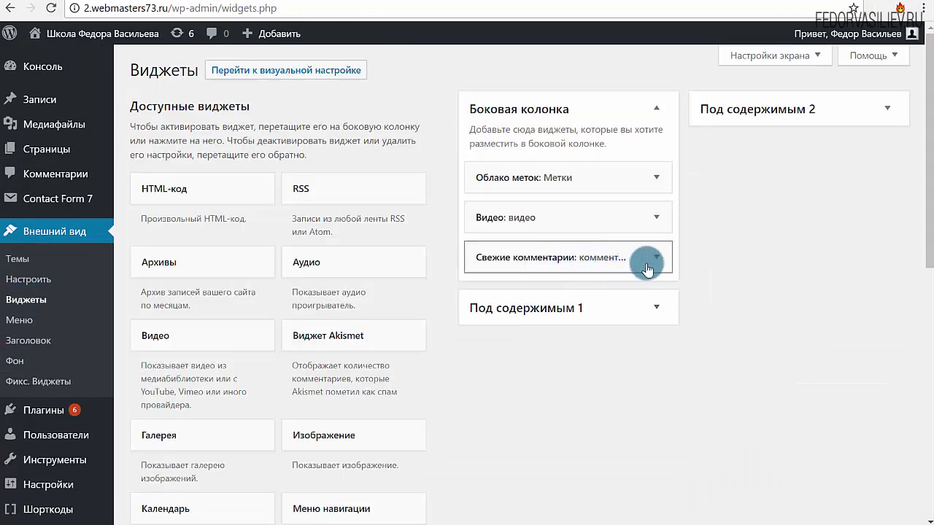
Tick Зафиксировать виджет on the Свежие комментарии widget and save it
click(657, 260)
scroll(680, 252, down, 1)
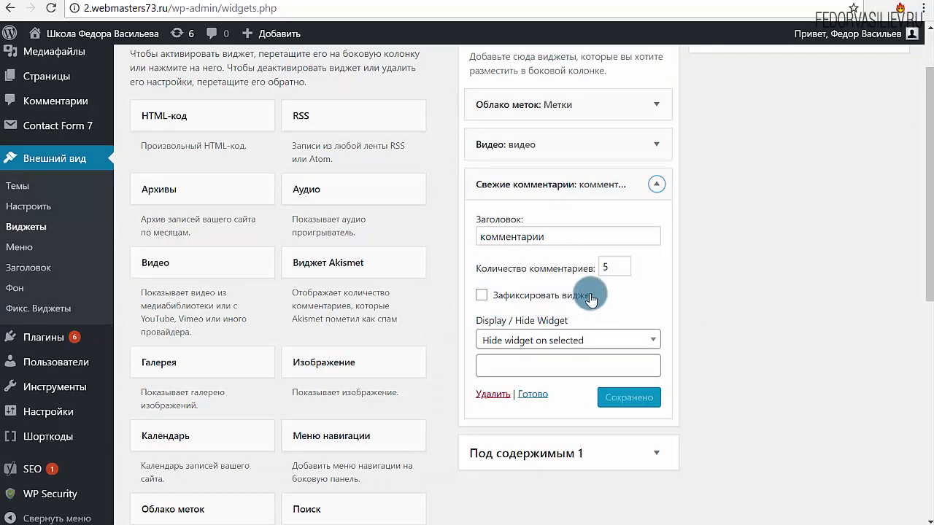
click(664, 150)
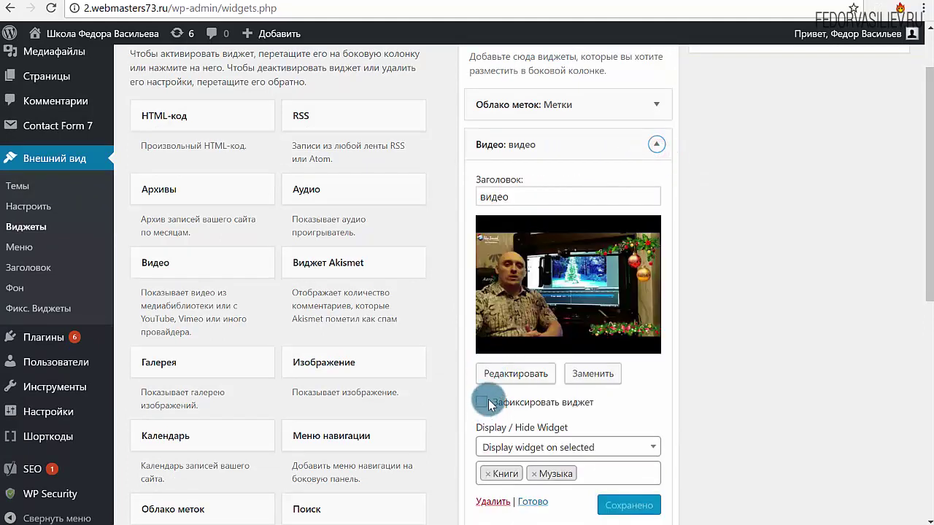
click(657, 143)
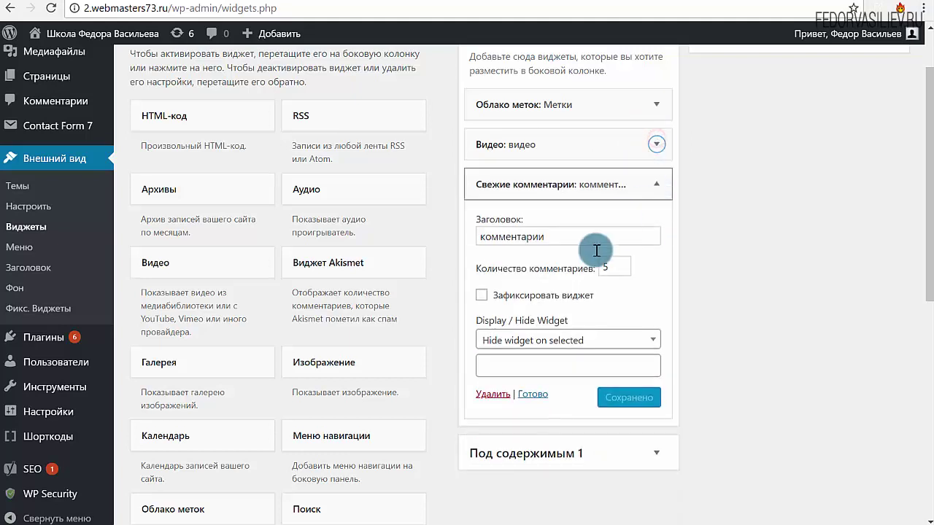
click(482, 295)
click(615, 396)
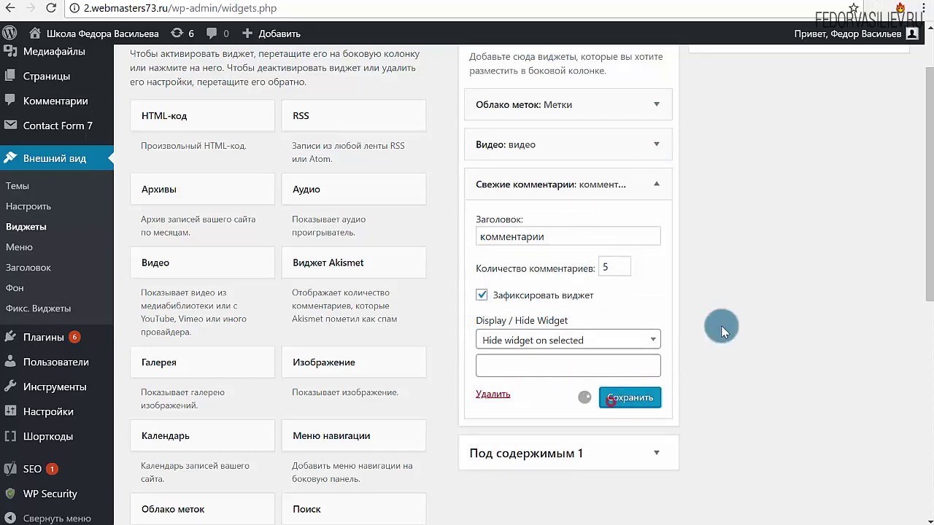
click(532, 396)
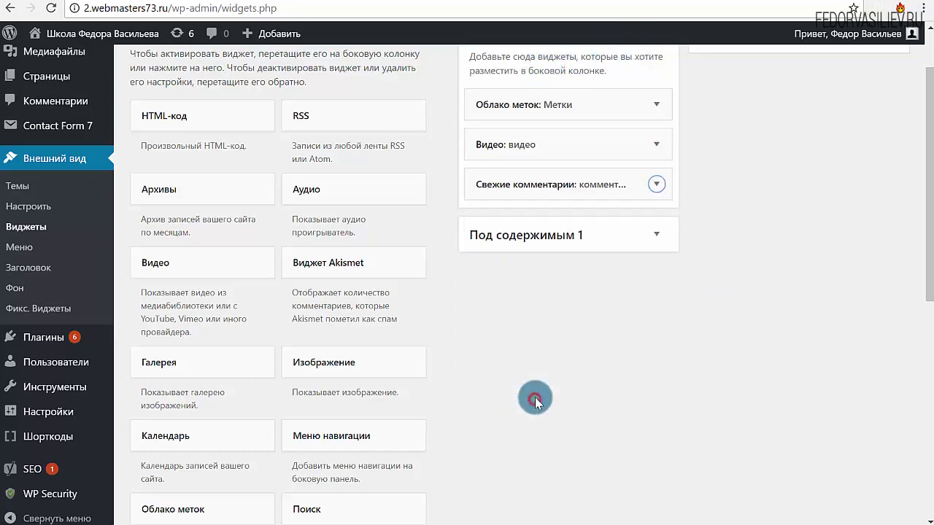
Switch the browser to the site's front page
drag(282, 7, 169, 7)
key(BackSpace)
key(Return)
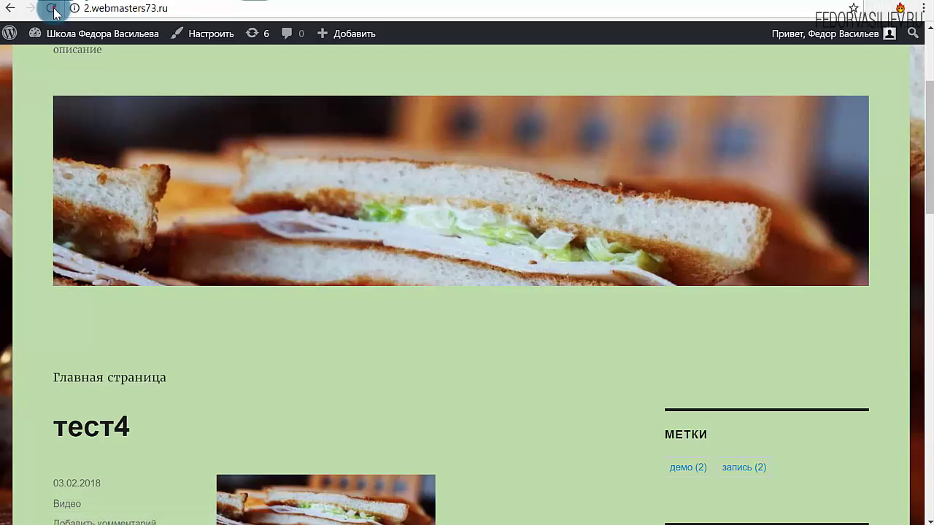
Reload the front page and scroll down to watch the Комментарии widget stay in view
click(52, 8)
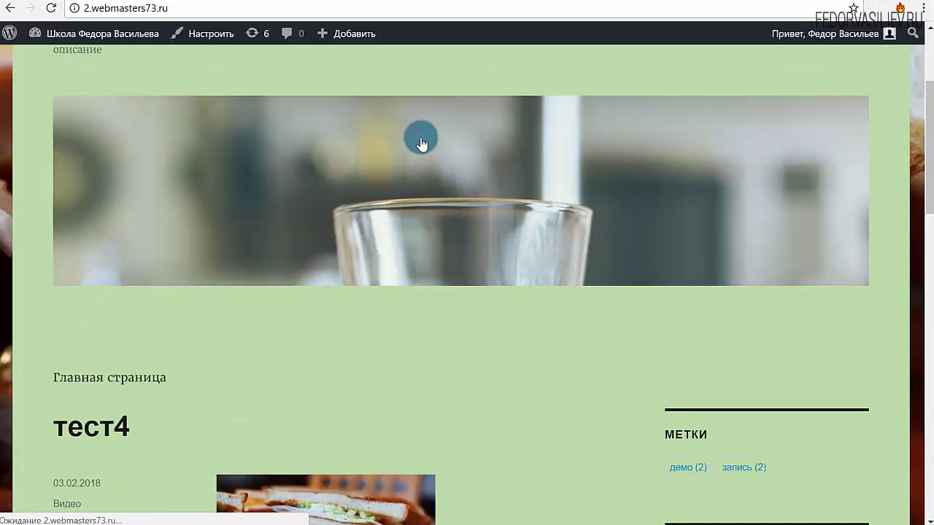
drag(930, 97, 915, 444)
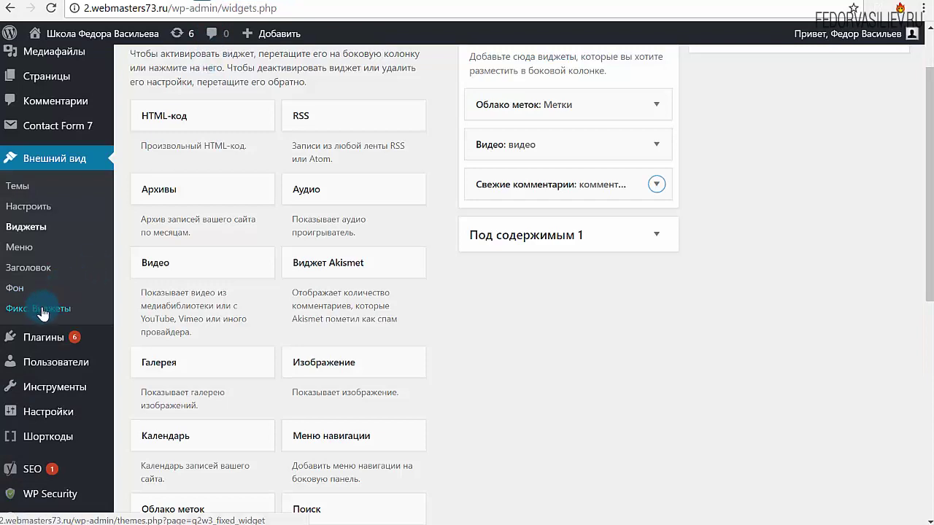
Open Фикс. Виджеты settings and check top offset 10 and bottom offset 0
click(37, 308)
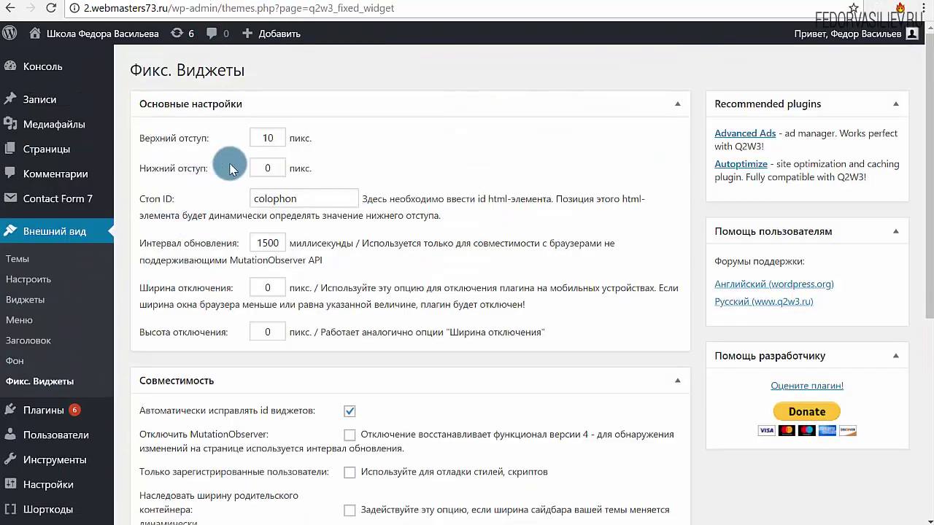
double_click(267, 136)
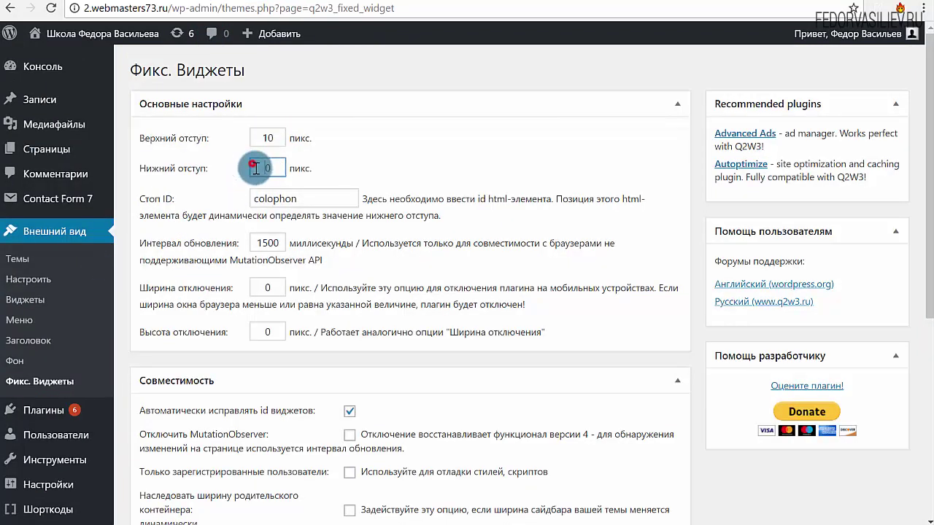
double_click(267, 168)
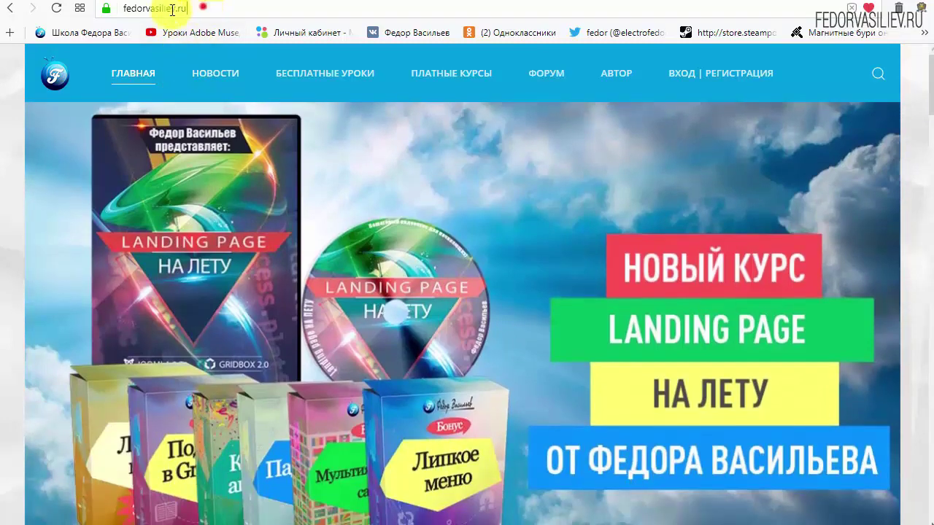
Go to ВХОД | РЕГИСТРАЦИЯ and follow 'ЕЩЁ НЕТ УЧЁТНОЙ ЗАПИСИ?' to the registration form
click(203, 8)
click(199, 8)
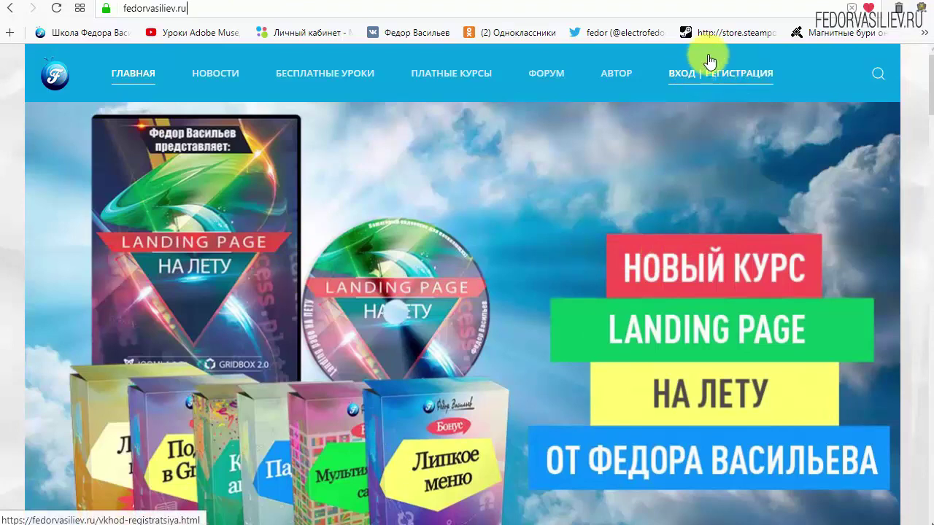
click(686, 85)
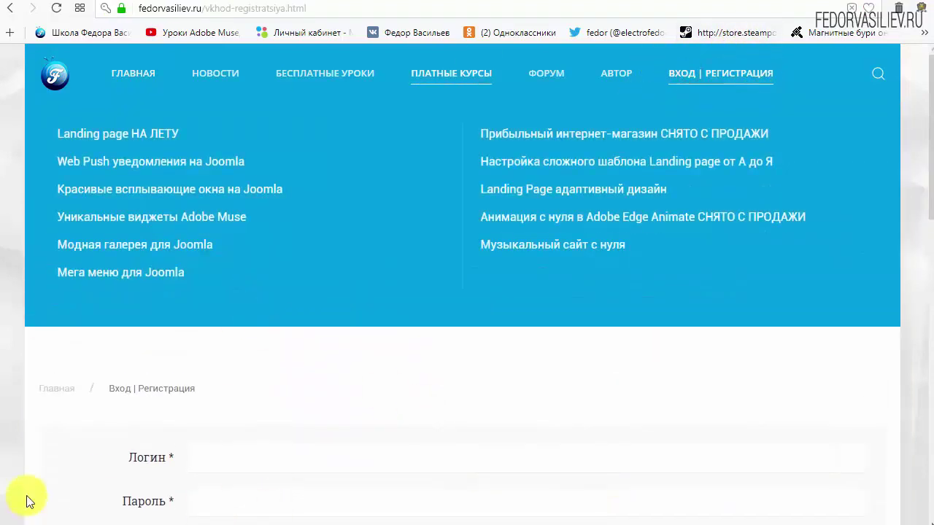
scroll(698, 340, down, 1)
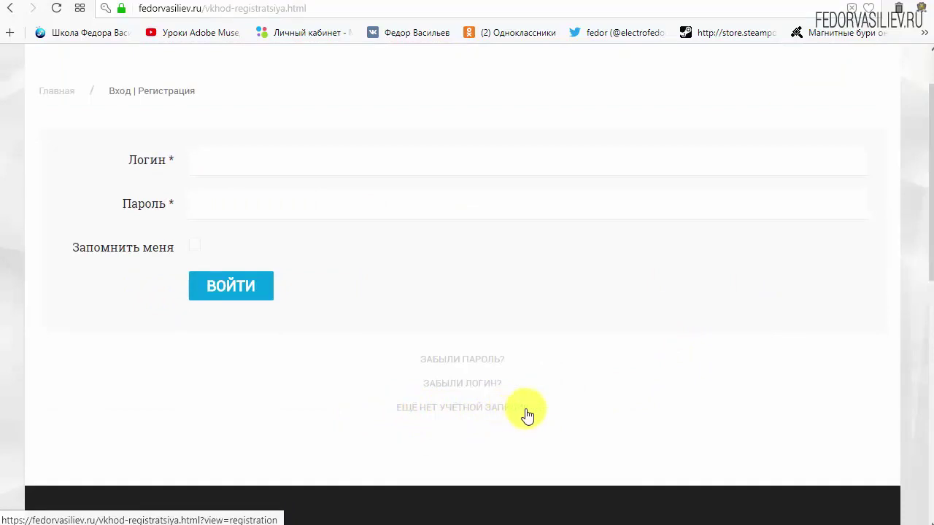
click(437, 408)
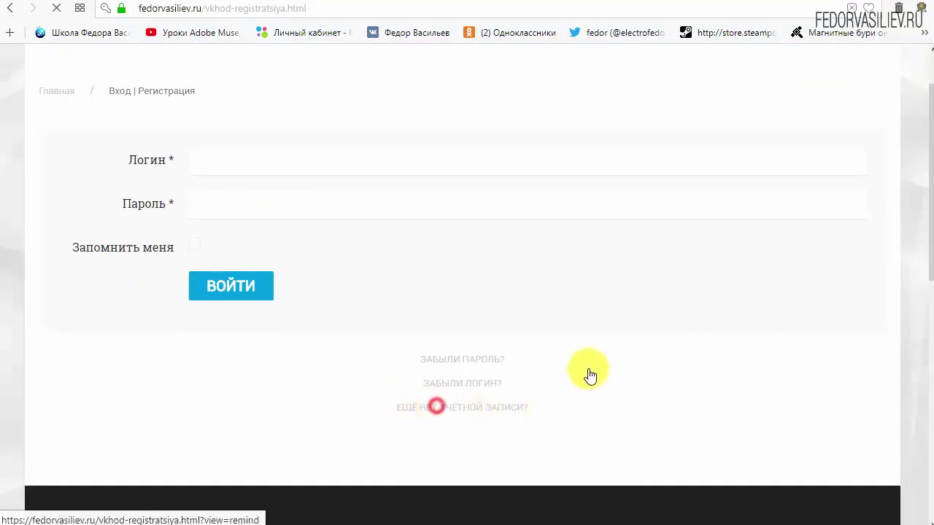
scroll(469, 193, down, 2)
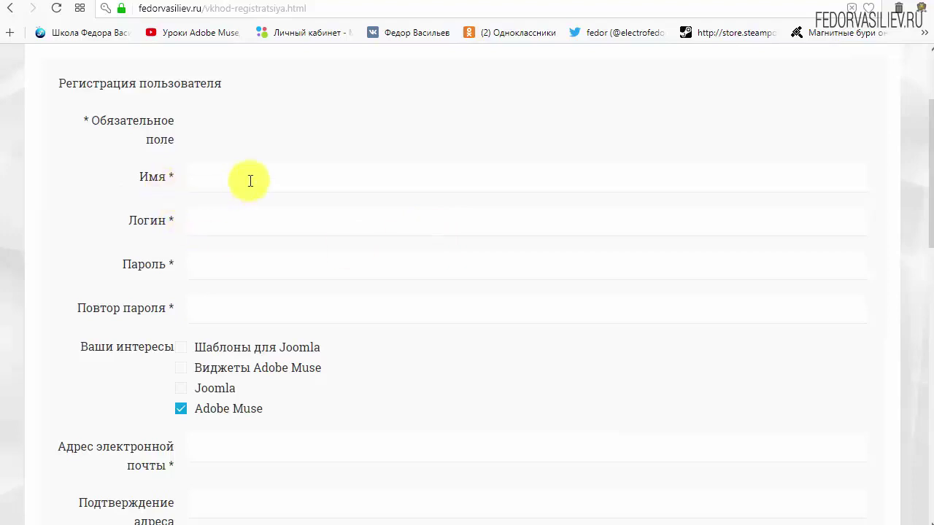
Enter the name and login in the registration form
click(250, 180)
text(wp)
click(268, 226)
text(w)
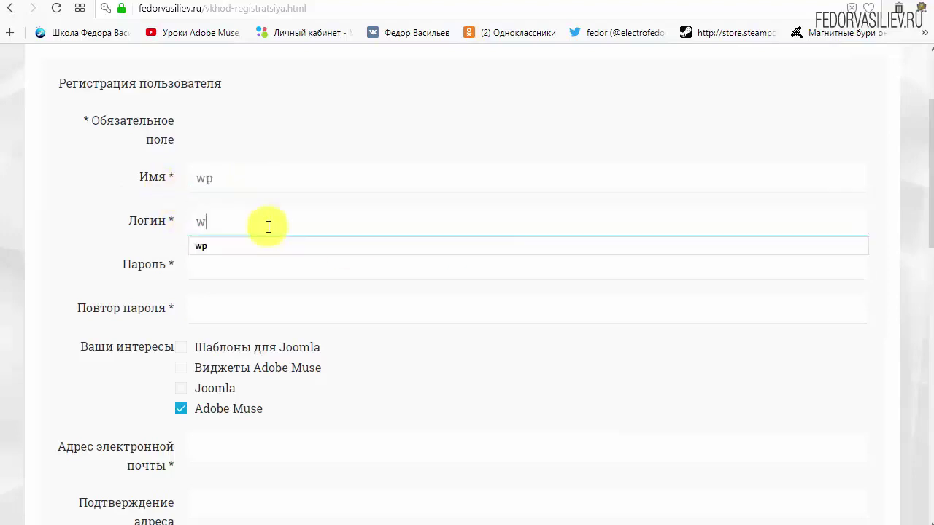
text(p)
click(348, 116)
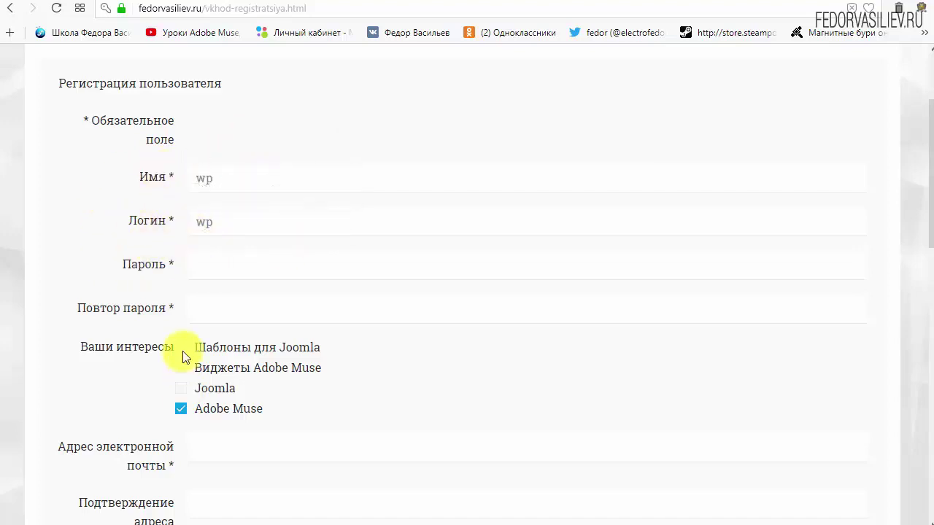
mouse_move(165, 173)
Enter the account password in both Пароль and Повтор пароля fields
click(223, 265)
text(123456)
mouse_move(113, 312)
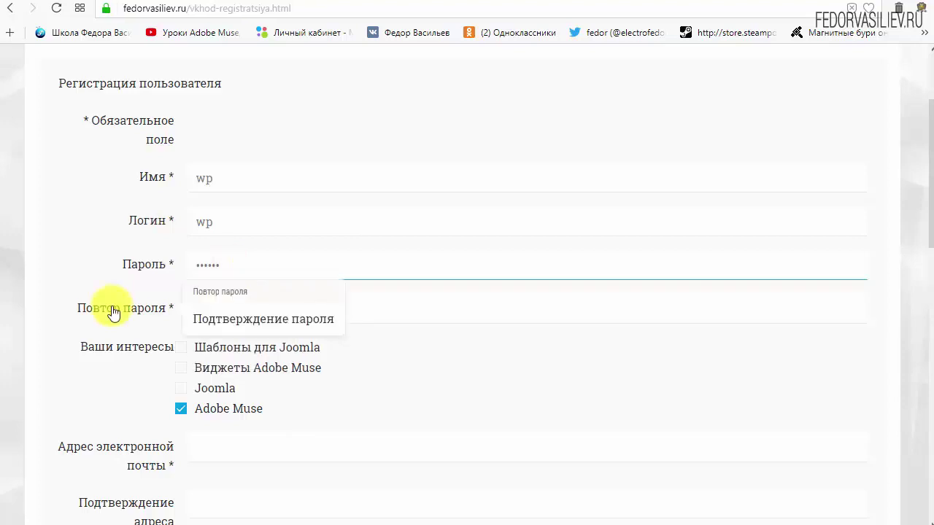
click(235, 309)
text(123456)
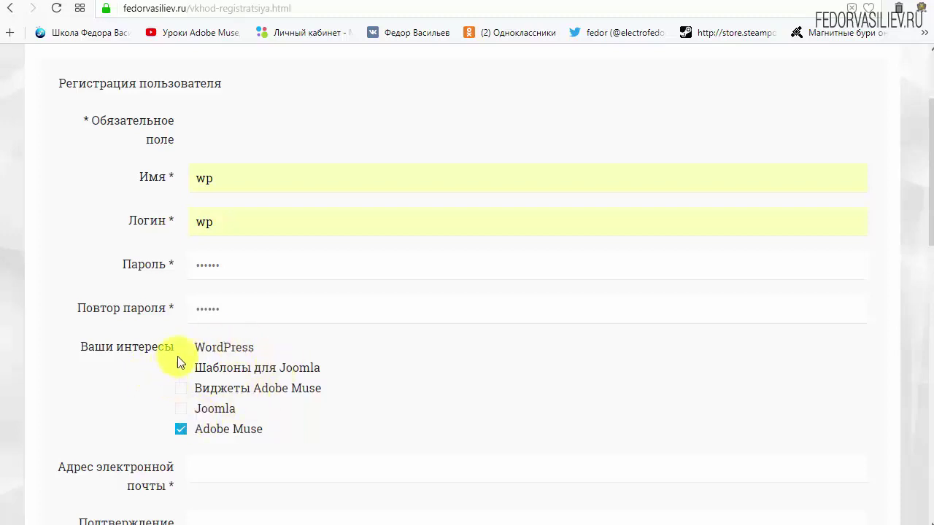
Tick WordPress and untick Adobe Muse under interests
drag(262, 340, 173, 387)
click(275, 346)
click(181, 432)
scroll(427, 385, down, 4)
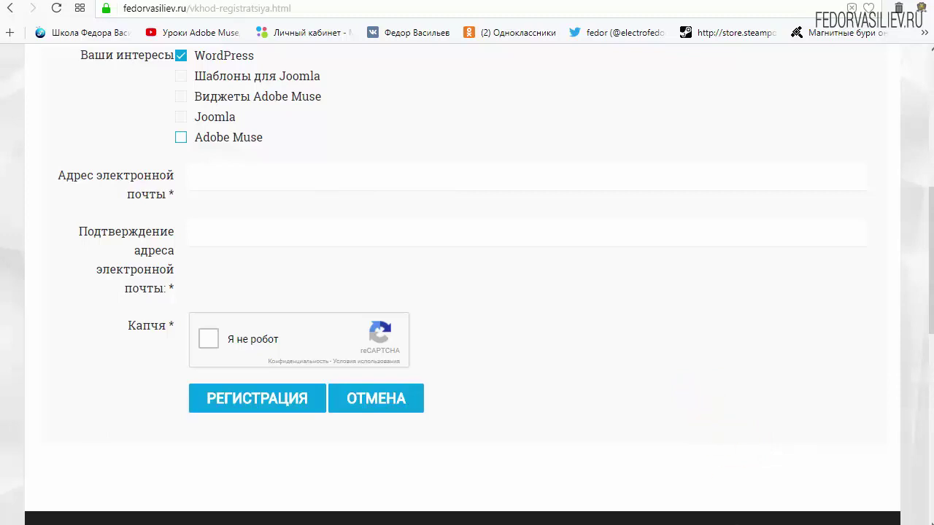
Paste the e-mail address into both e-mail fields using Вставить
right_click(240, 178)
click(294, 261)
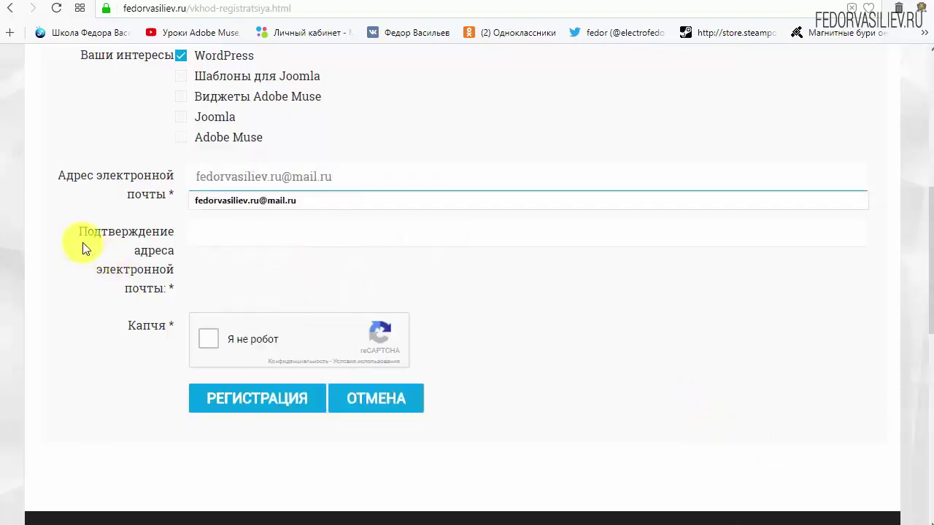
right_click(316, 228)
click(356, 313)
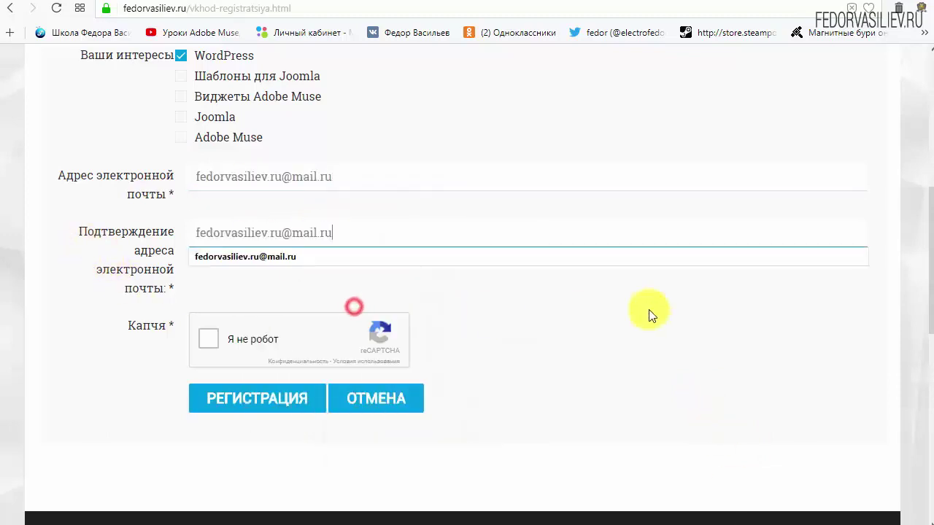
Tick the 'Я не робот' reCAPTCHA box and submit the form with РЕГИСТРАЦИЯ
click(648, 313)
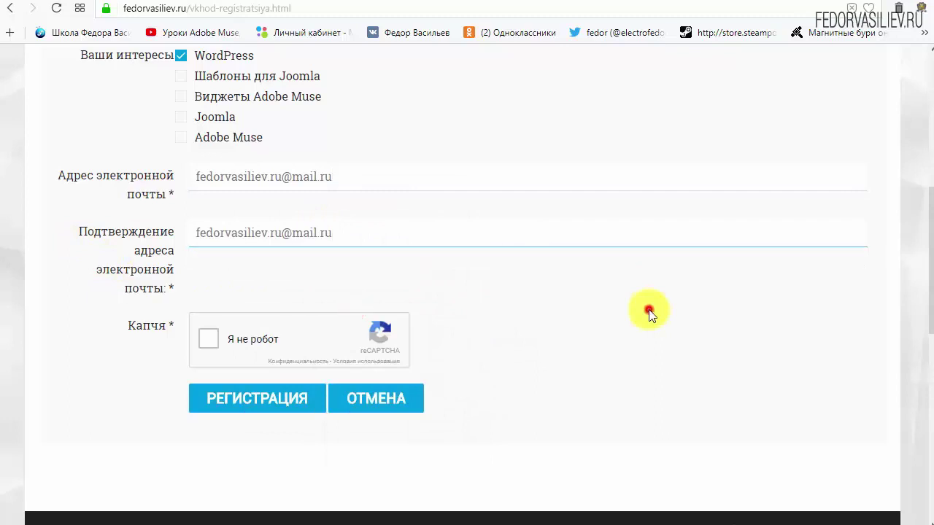
click(209, 341)
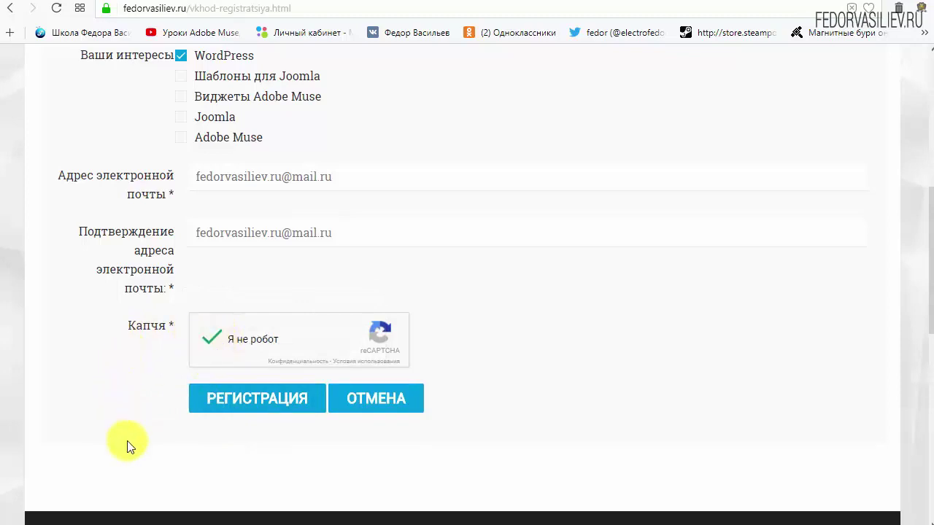
click(239, 397)
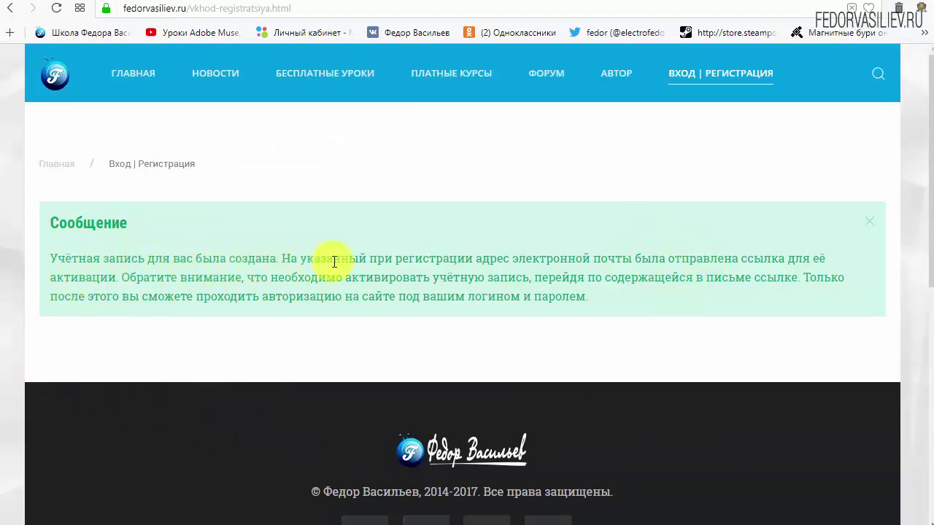
Note the e-mail mentioned in the success message and switch to the Mail.ru inbox tab
drag(520, 260, 622, 260)
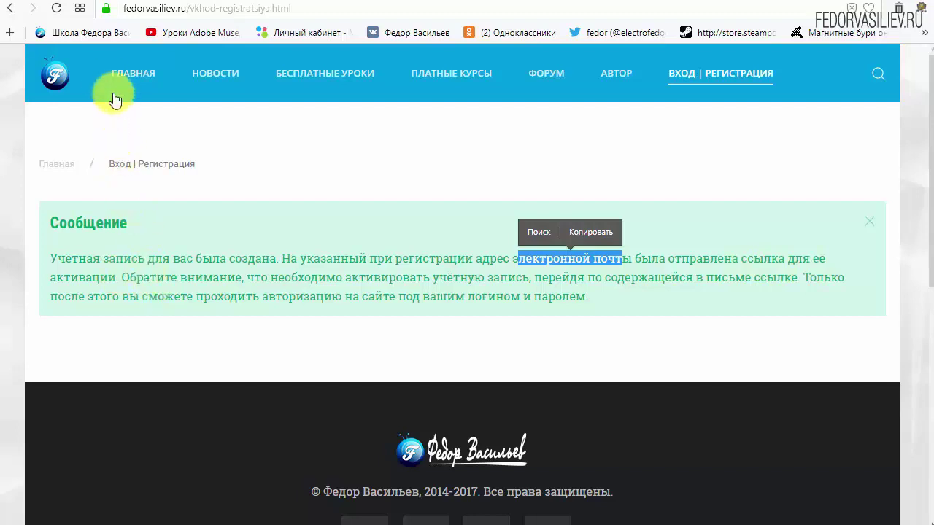
click(80, 8)
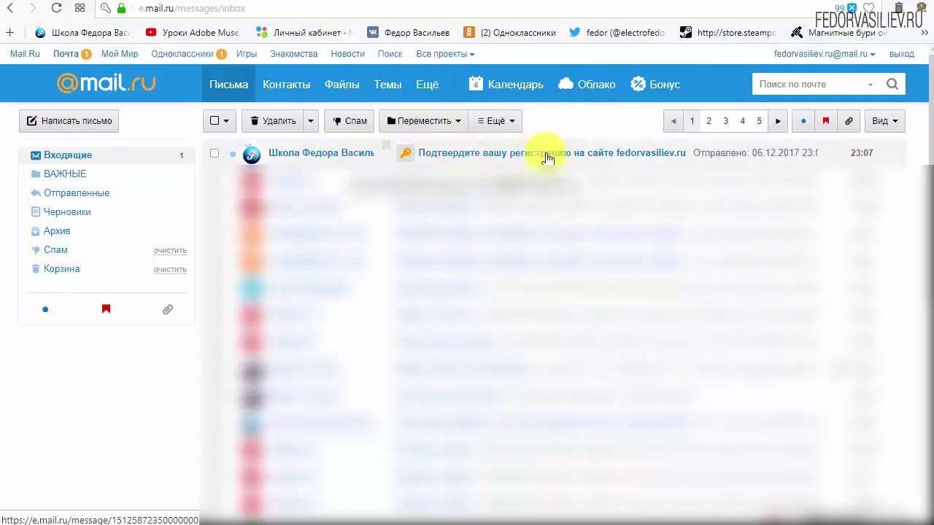
Open the 'Подтвердите вашу регистрацию' e-mail and follow its account activation link
click(305, 159)
scroll(282, 267, down, 4)
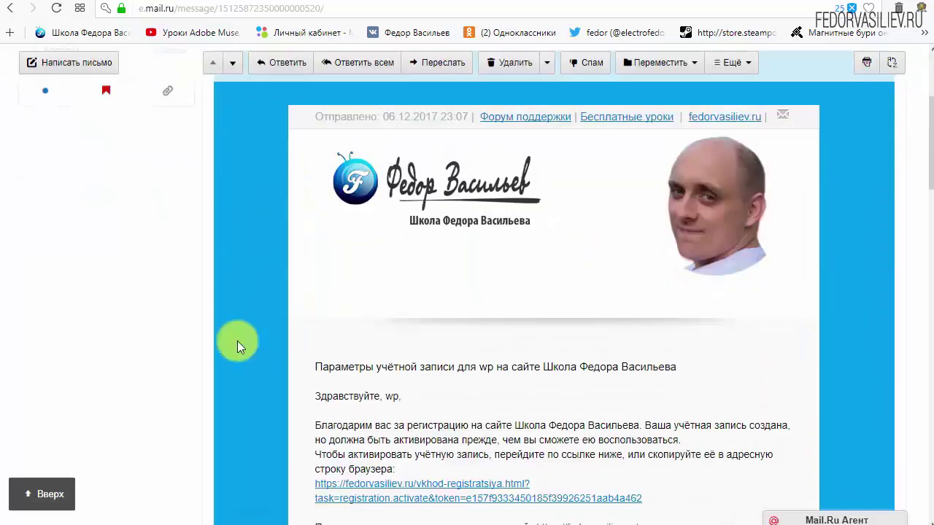
scroll(515, 241, down, 3)
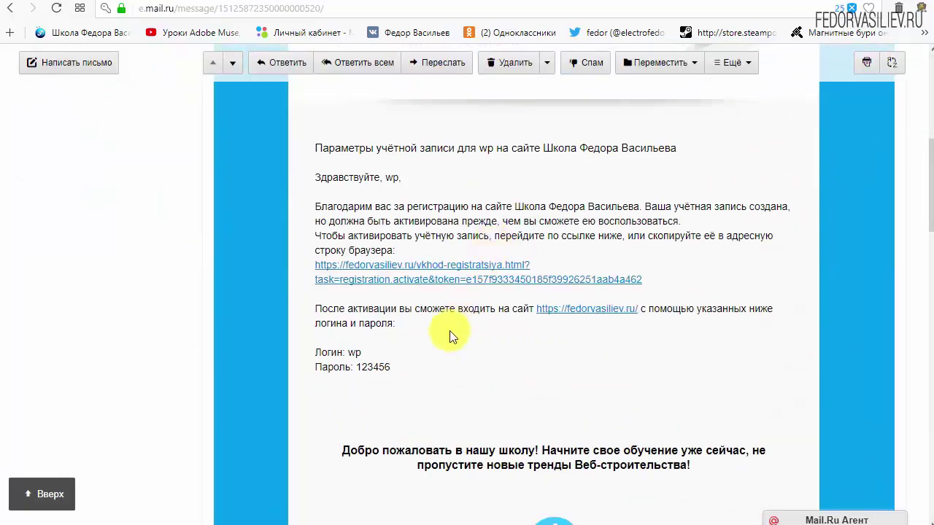
drag(397, 369, 316, 348)
click(478, 358)
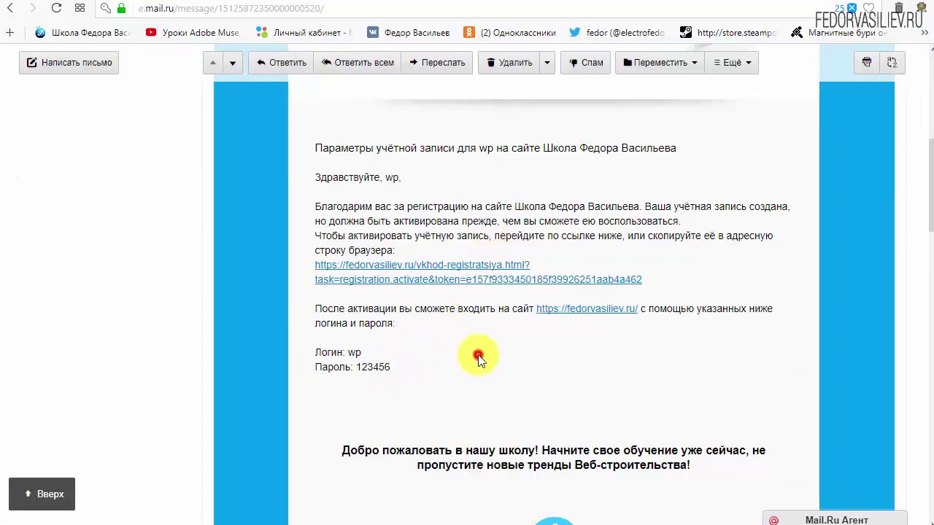
scroll(472, 353, down, 6)
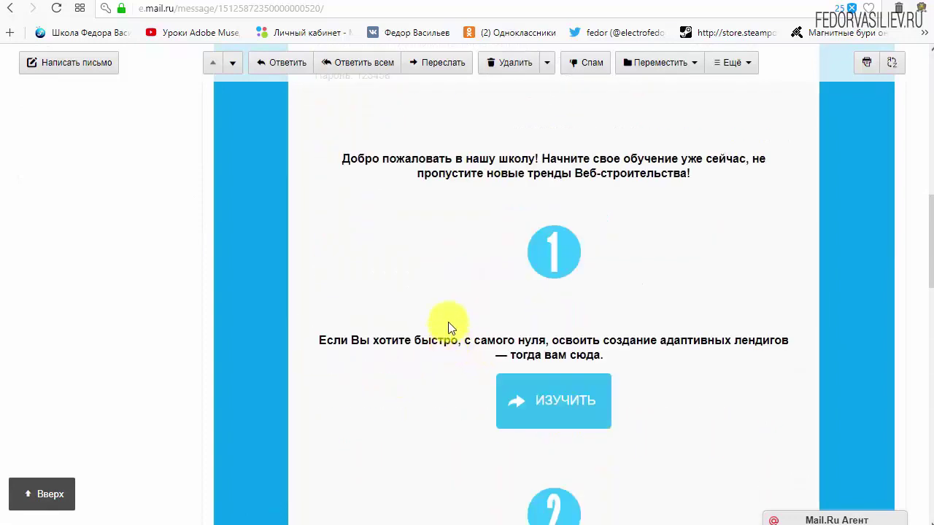
scroll(571, 259, down, 3)
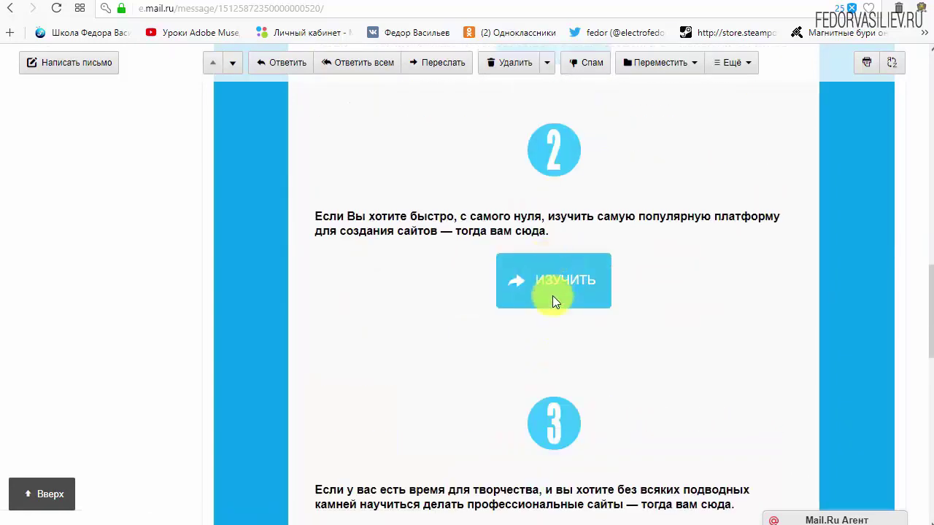
scroll(411, 370, up, 8)
scroll(406, 366, up, 2)
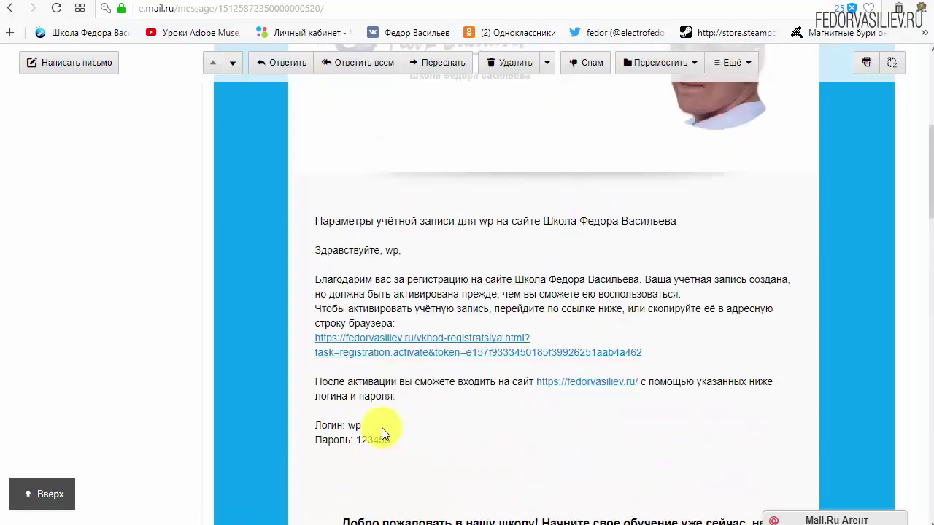
drag(682, 350, 408, 338)
click(599, 337)
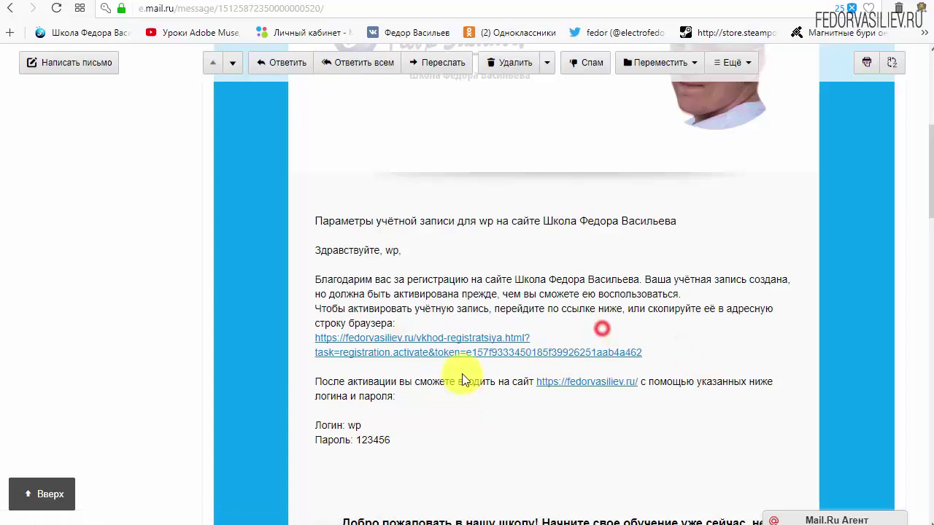
click(465, 338)
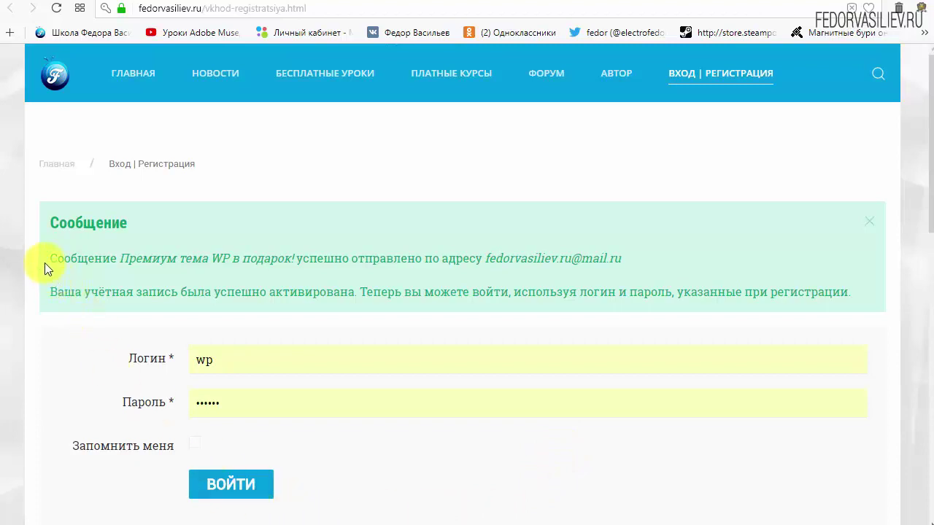
Review the activation success message, then go back to the Mail.ru Входящие list
drag(53, 223, 174, 220)
click(174, 220)
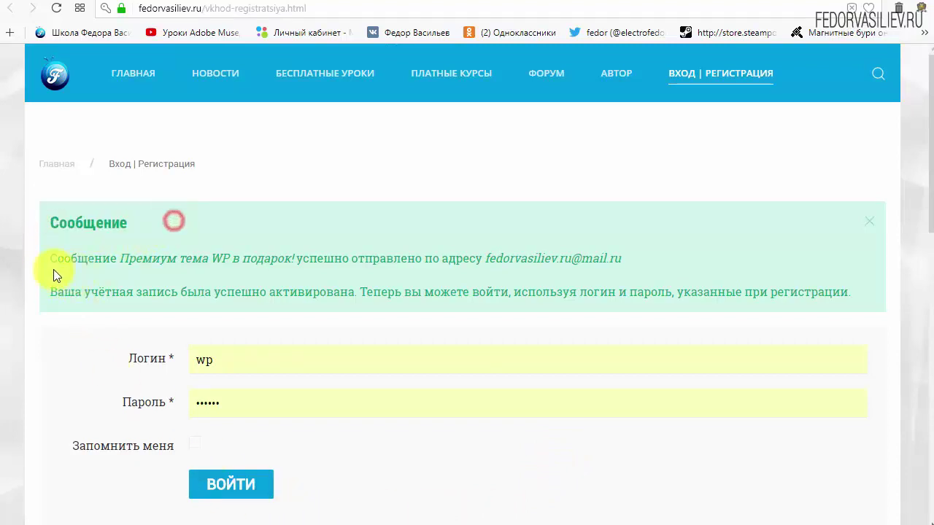
drag(51, 258, 124, 263)
click(105, 263)
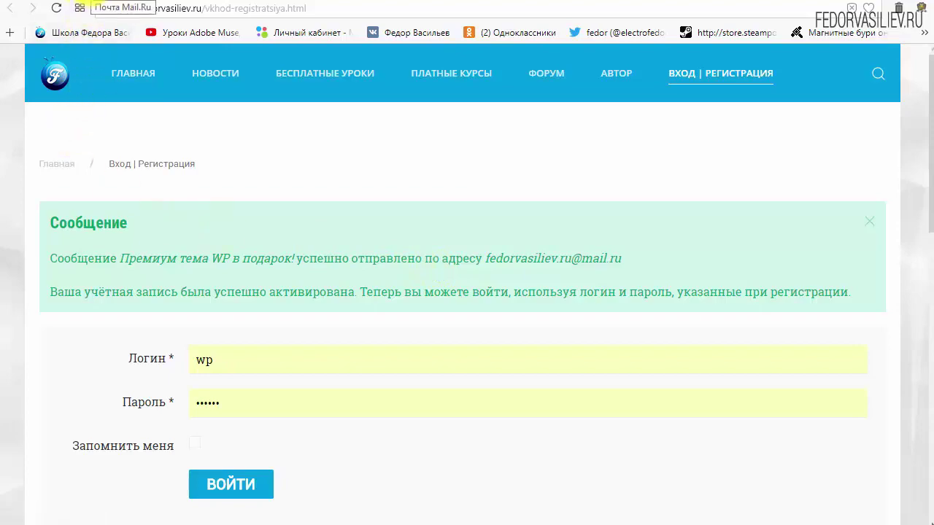
click(79, 8)
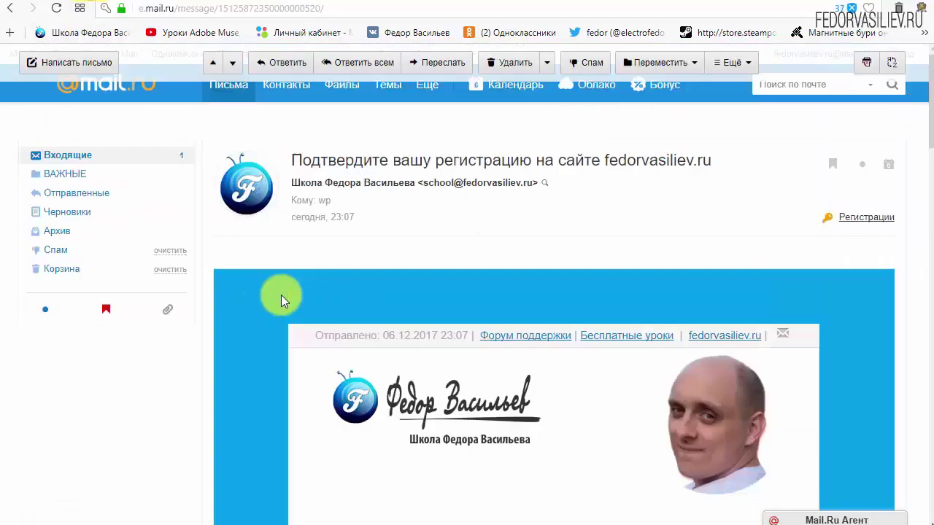
click(80, 162)
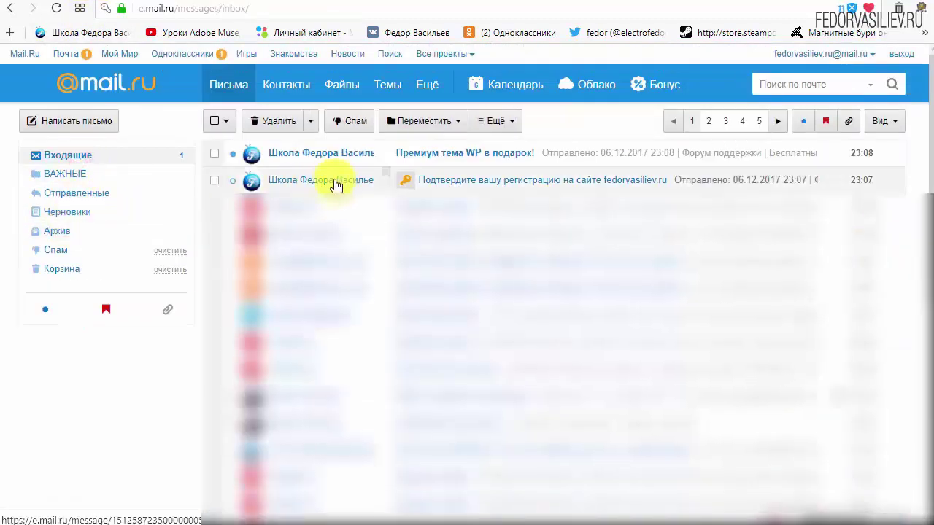